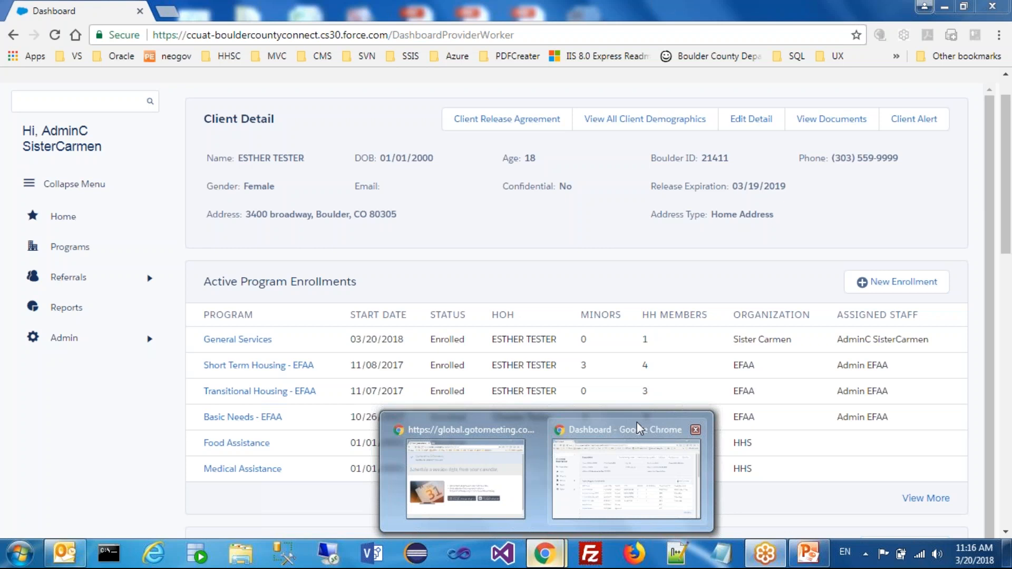
Start a new enrollment for the client in Center Services Path, assigning the signed-in admin as staff and setting the status to Enrolled
left_click(637, 422)
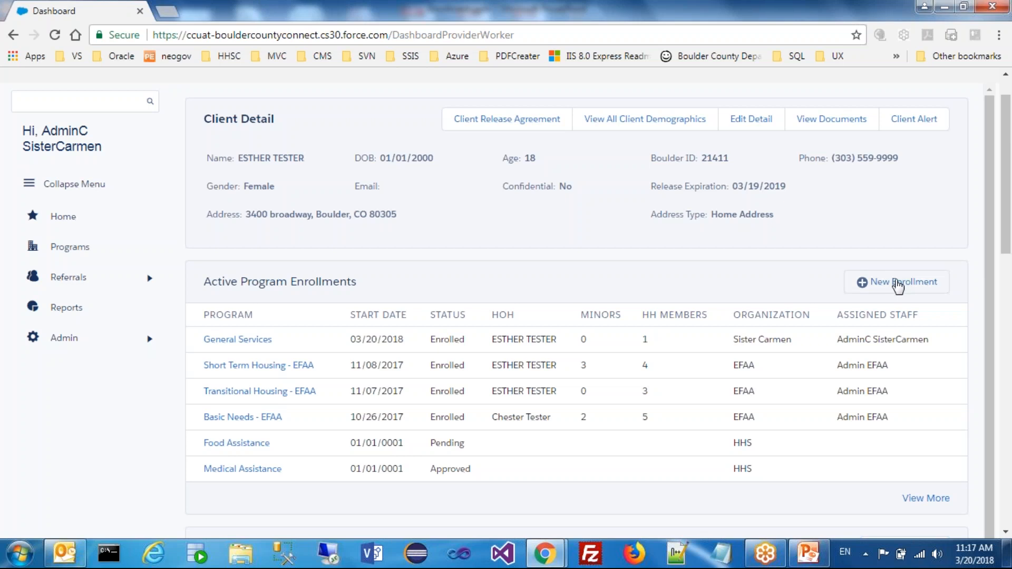
left_click(897, 286)
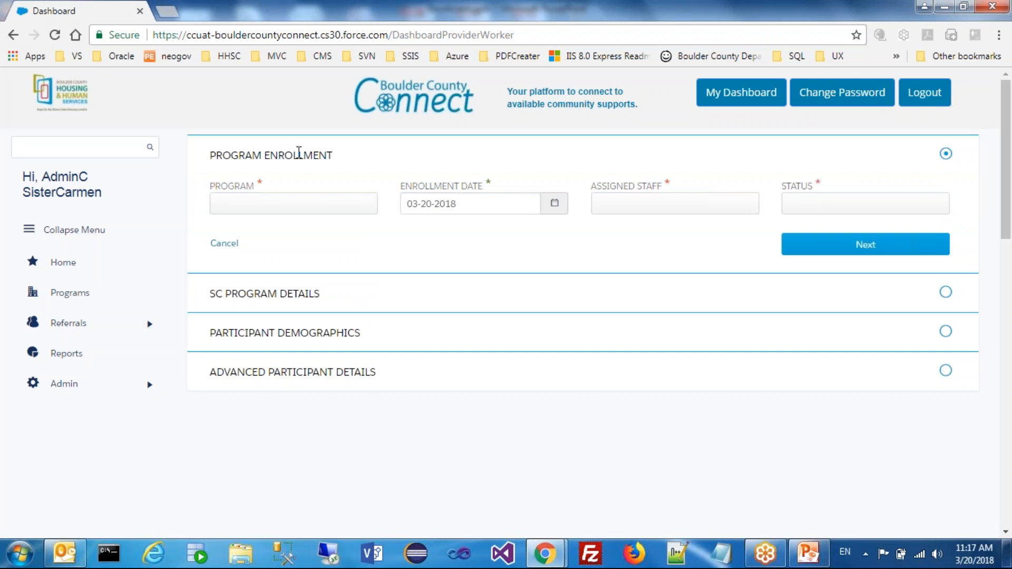
left_click(275, 213)
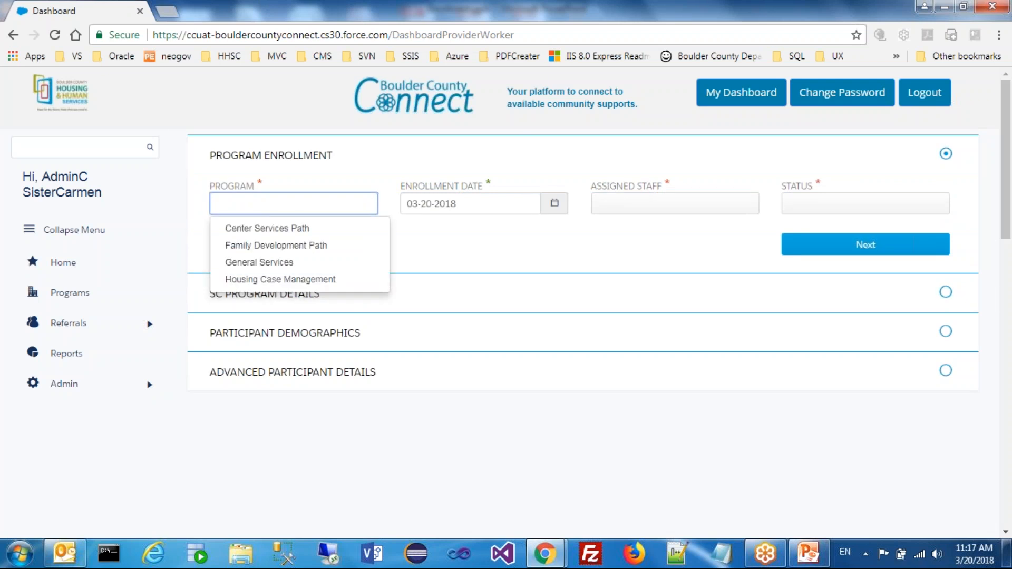
left_click(298, 230)
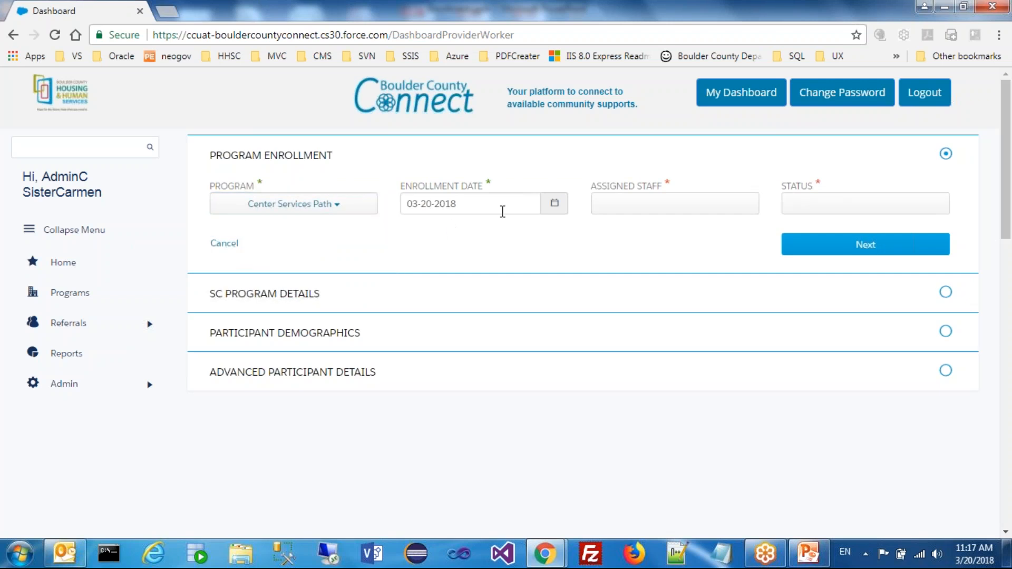
left_click(599, 215)
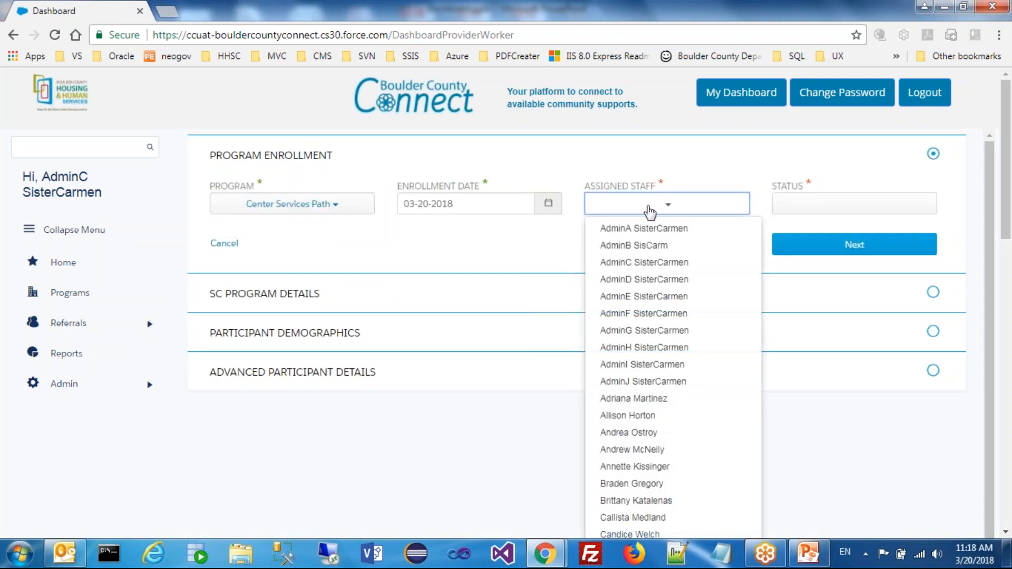
left_click(652, 266)
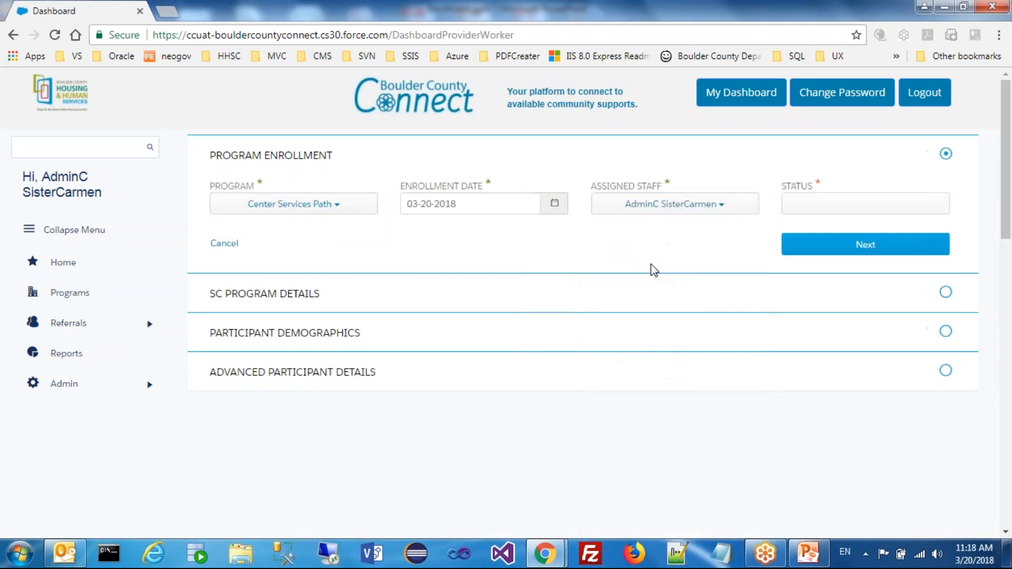
left_click(884, 213)
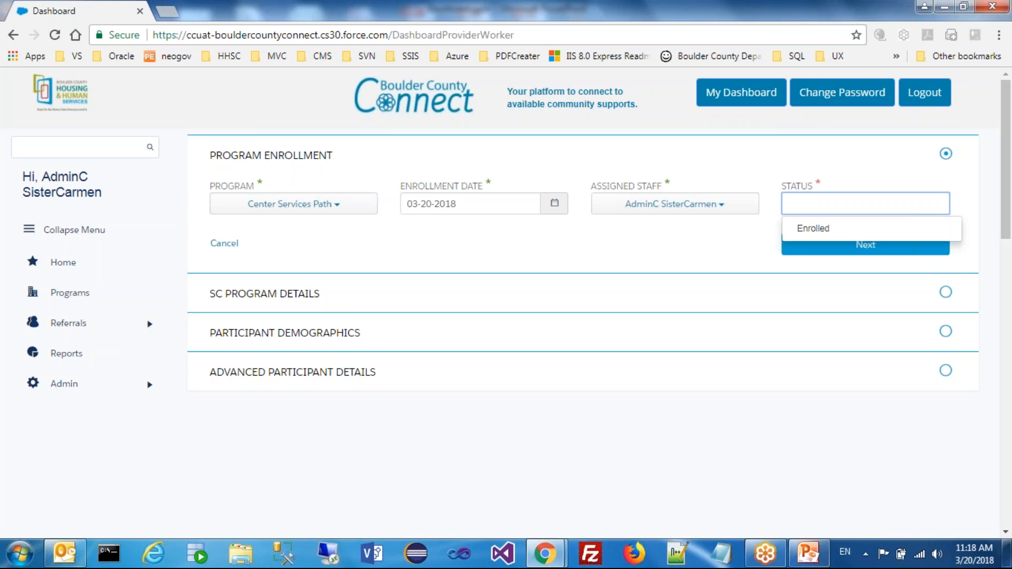
left_click(854, 233)
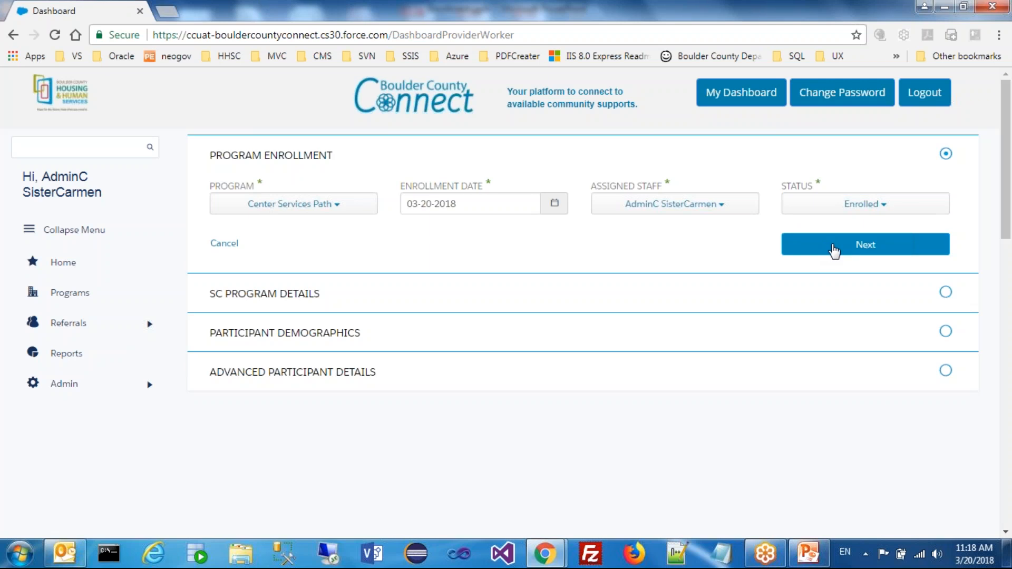
left_click(867, 257)
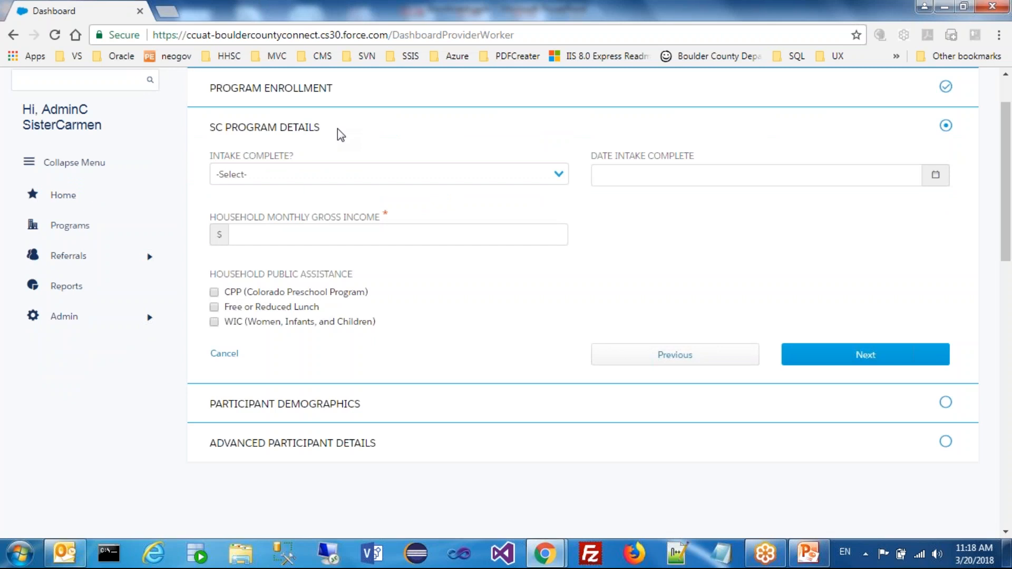
Complete the SC program details with intake complete Yes, intake date 03/20/2018, monthly gross income 5000 and Free or Reduced Lunch assistance
left_click(378, 178)
left_click(368, 204)
left_click(614, 183)
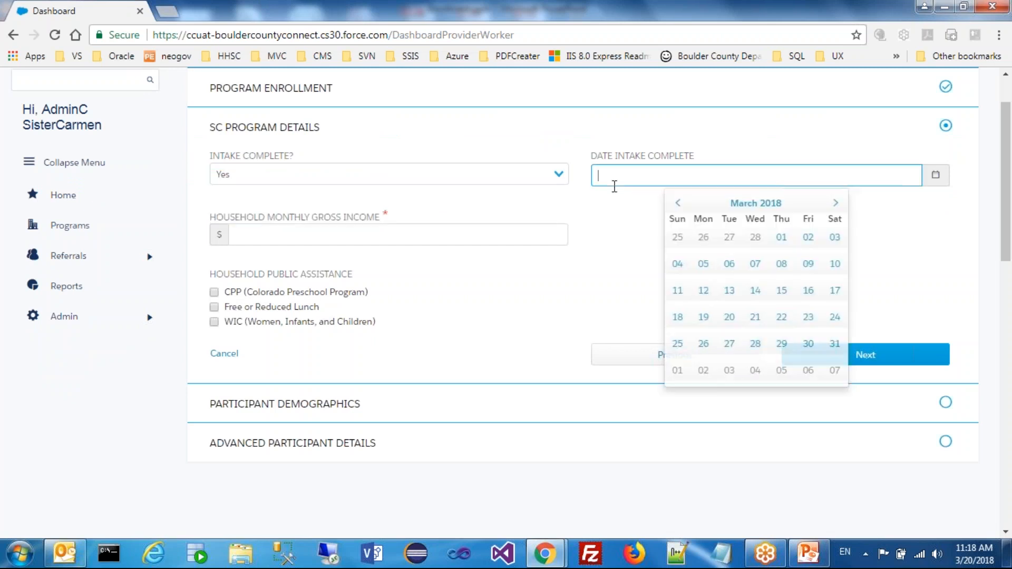
left_click(726, 322)
left_click(343, 233)
type("5000")
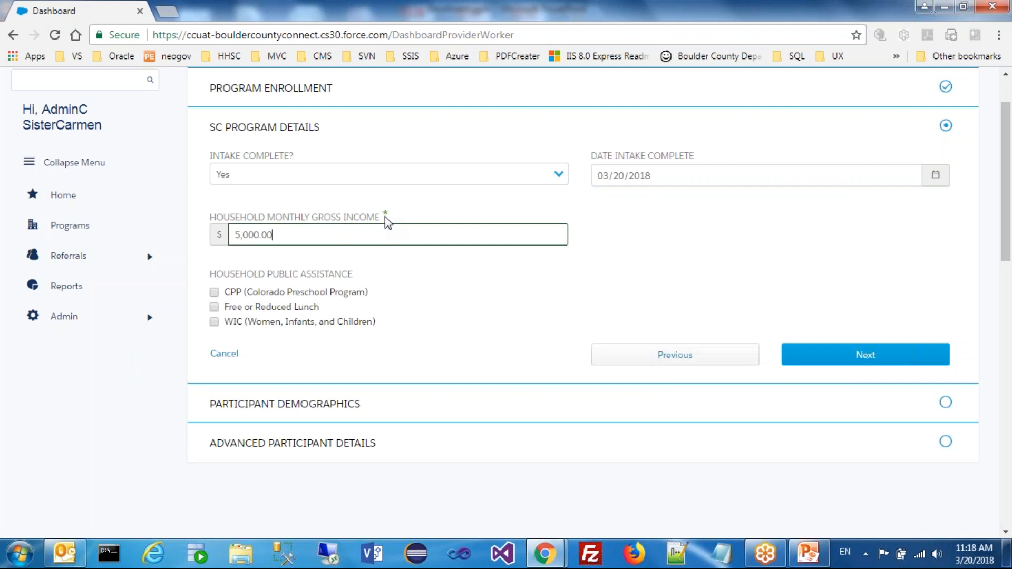
left_click(482, 278)
left_click(214, 308)
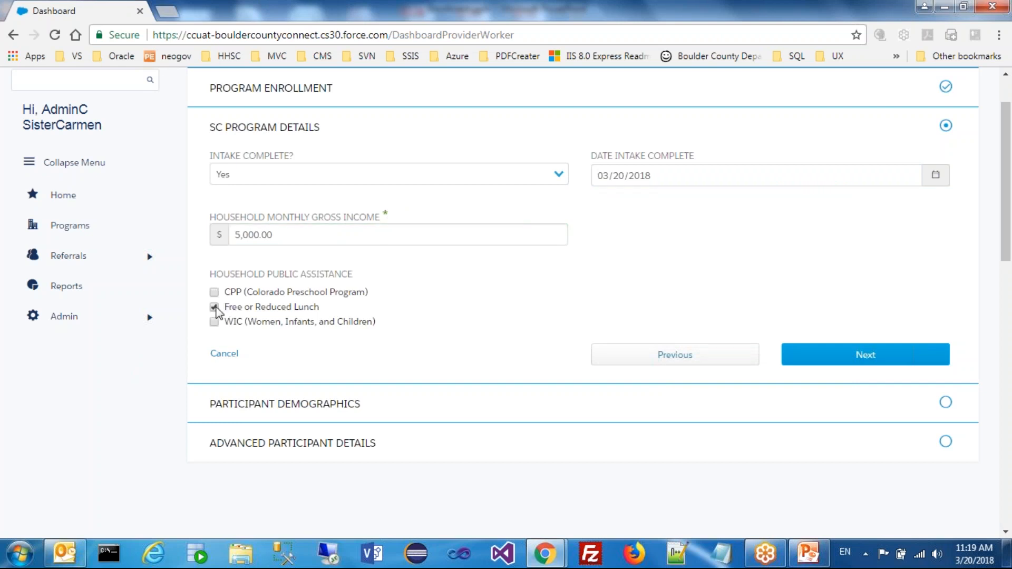
left_click(896, 356)
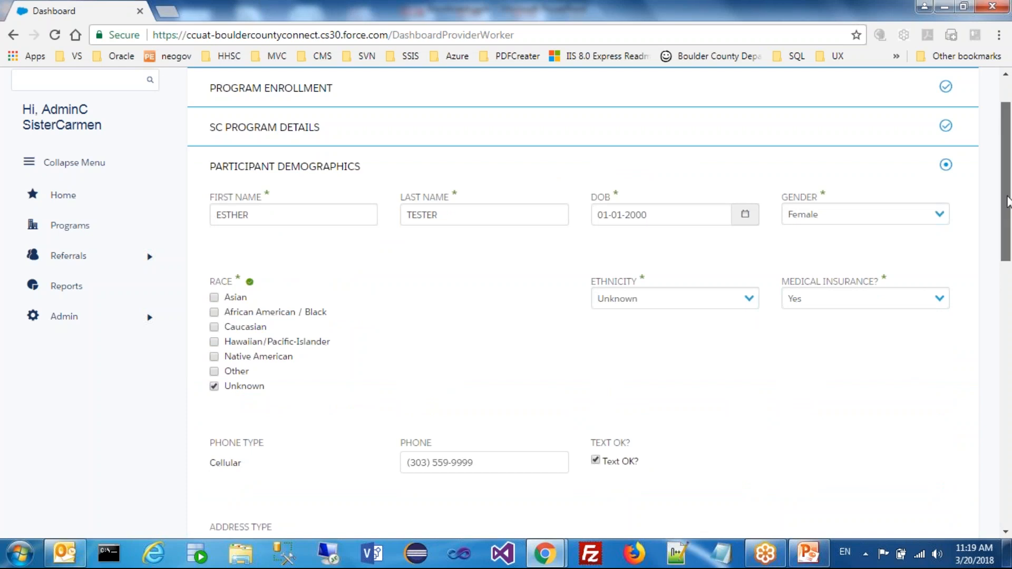
Accept the participant demographics and submit the advanced participant details with marital status Separated and English as the language spoken
left_click_drag(1007, 210, 1007, 325)
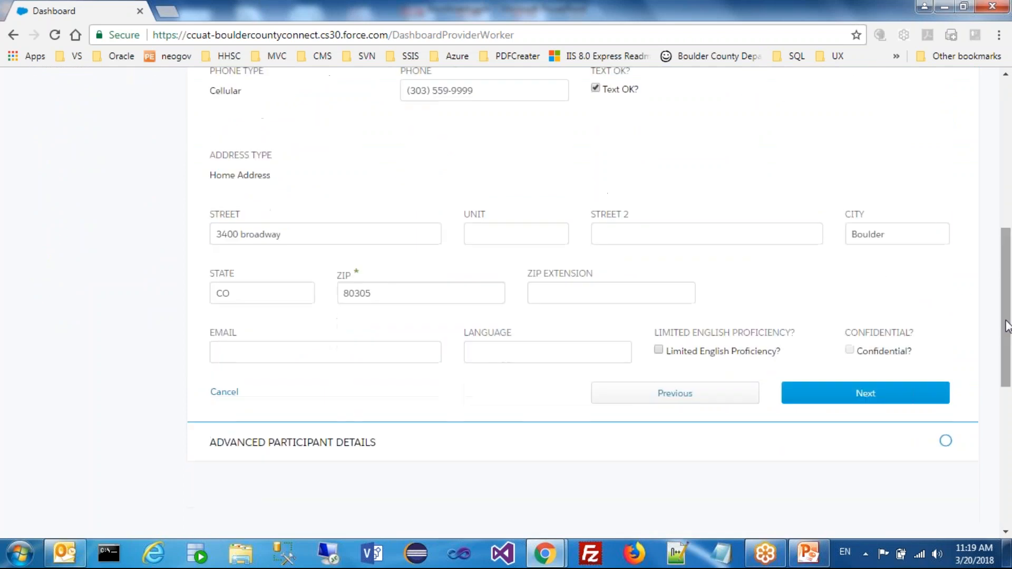
left_click(869, 395)
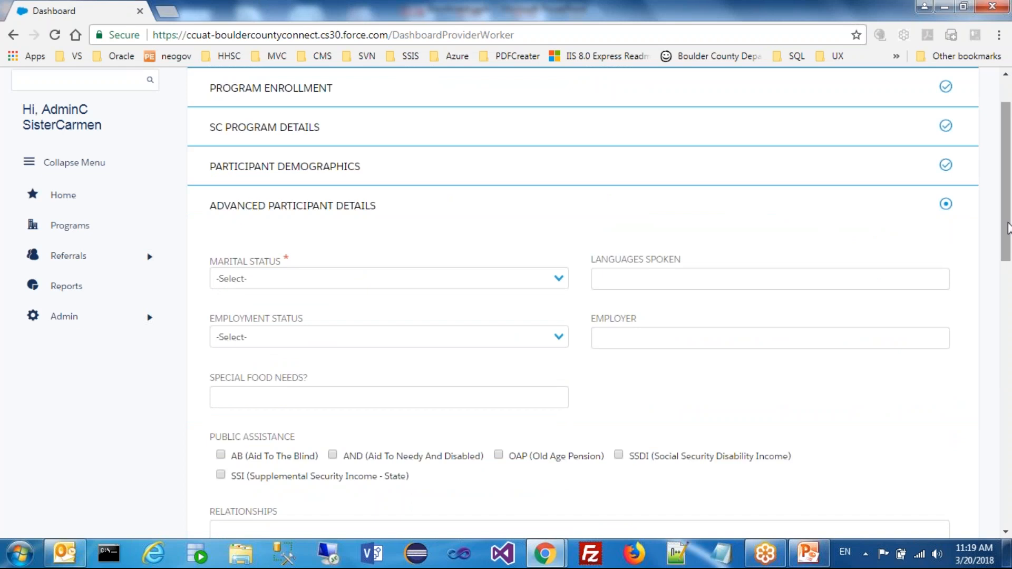
left_click_drag(1008, 232, 1008, 255)
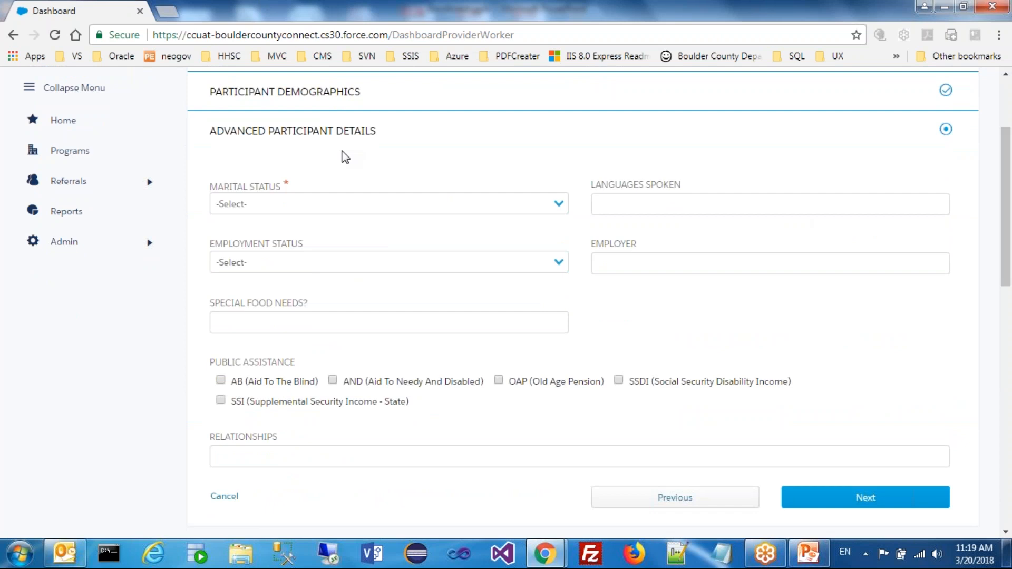
left_click(330, 204)
left_click(317, 256)
left_click(627, 207)
type("English")
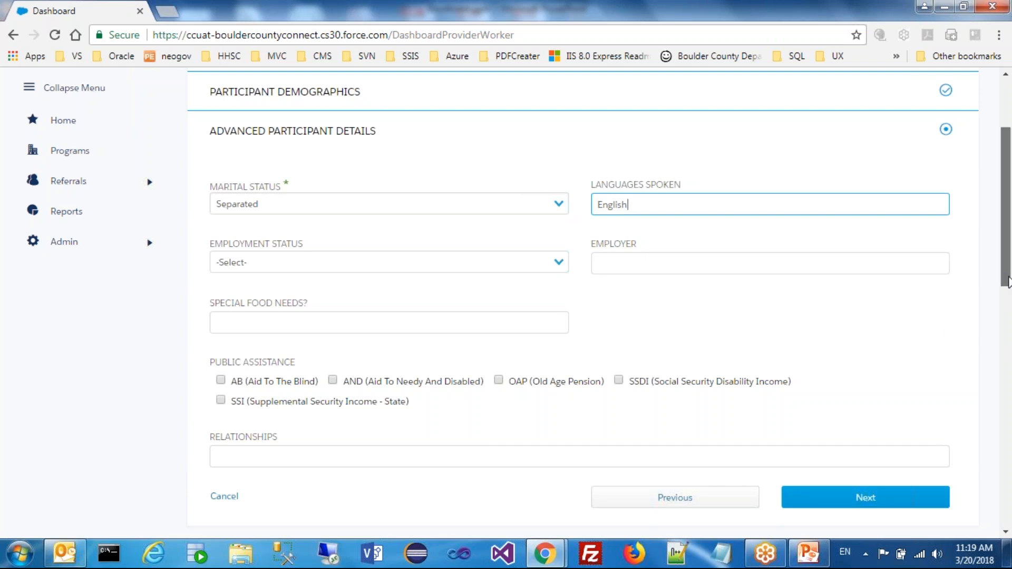
left_click_drag(1008, 279, 1008, 309)
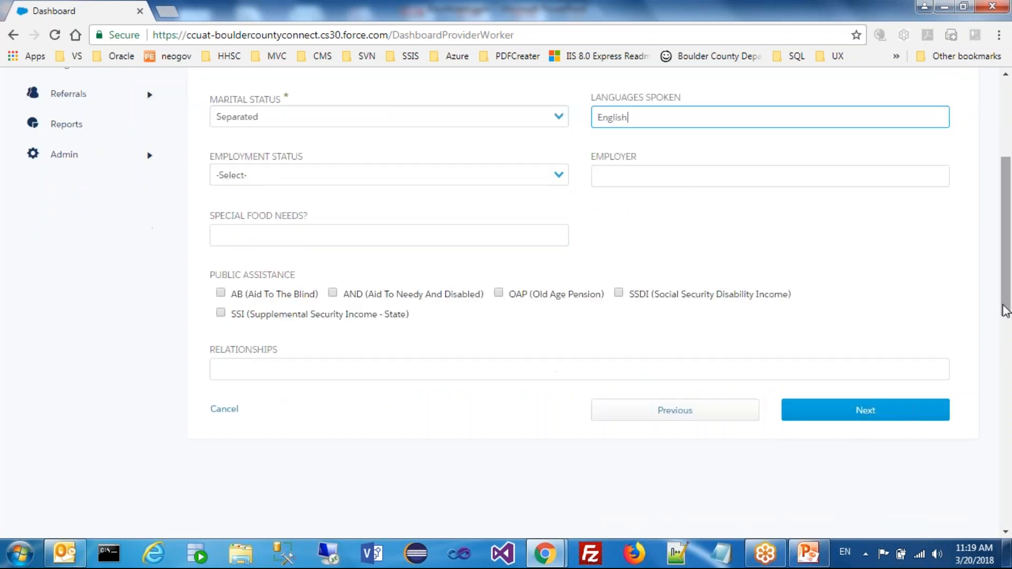
left_click(839, 416)
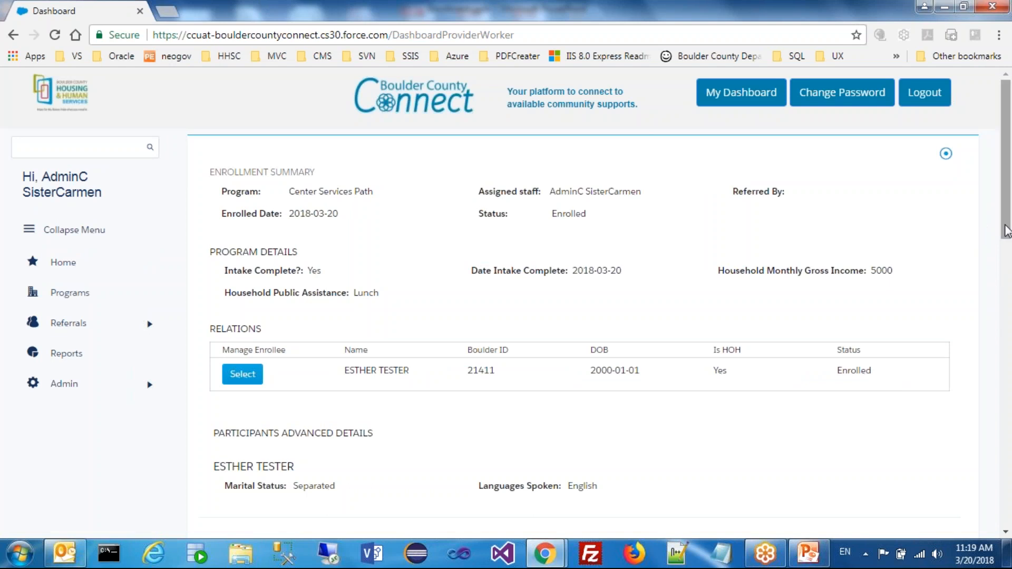
Add an enrollee to the enrollment by selecting the relation listed from previous enrollments
mouse_move(1007, 230)
left_mouse_down()
mouse_move(1004, 260)
mouse_move(1002, 244)
left_mouse_up()
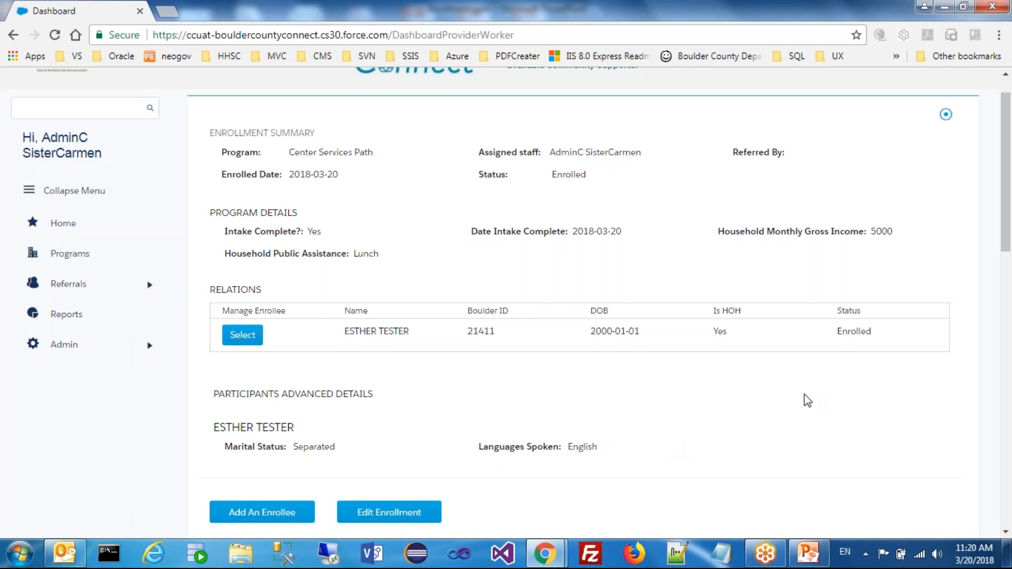
left_click_drag(1008, 238, 1008, 254)
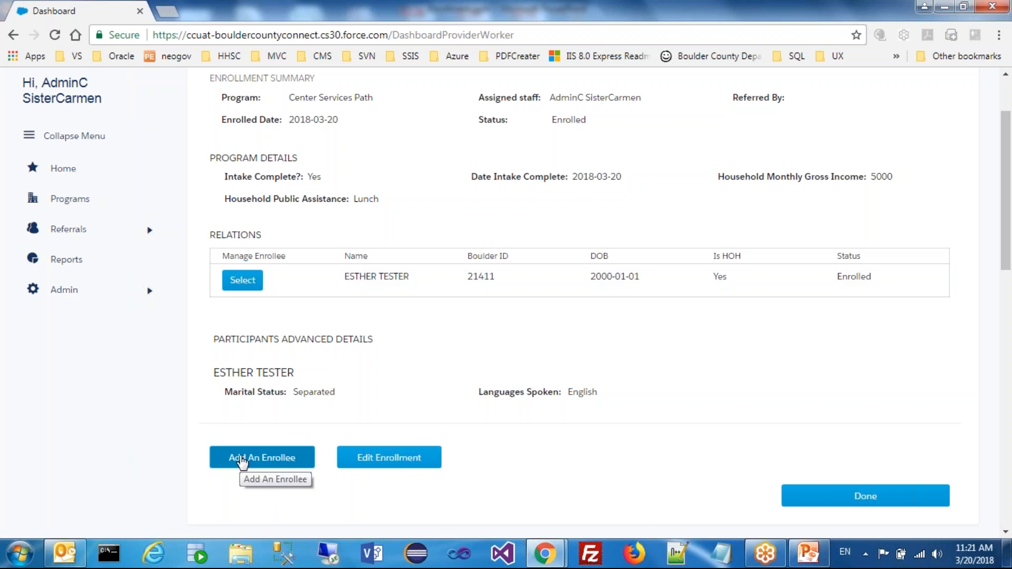
left_click(284, 463)
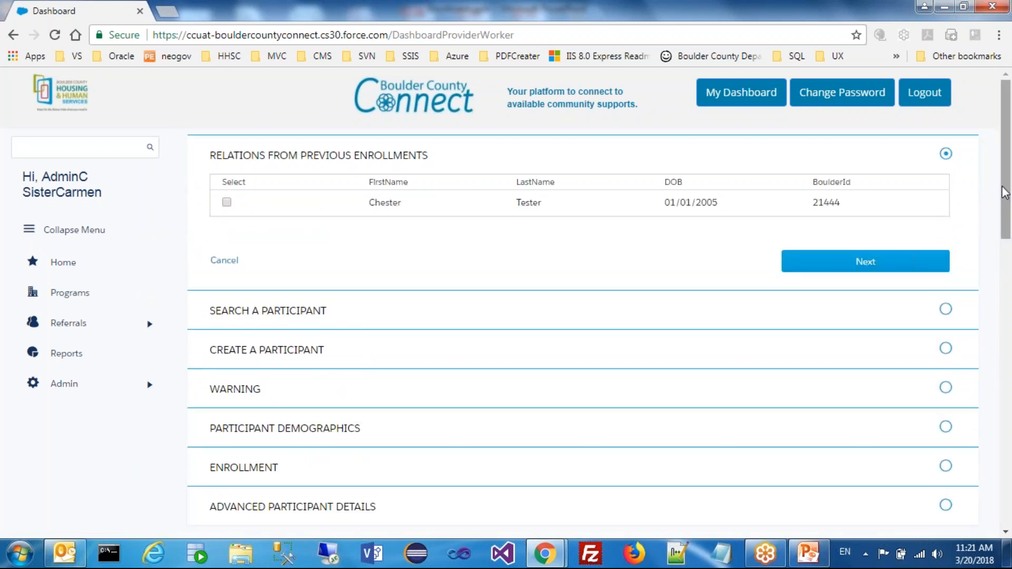
left_click_drag(1004, 192, 1005, 200)
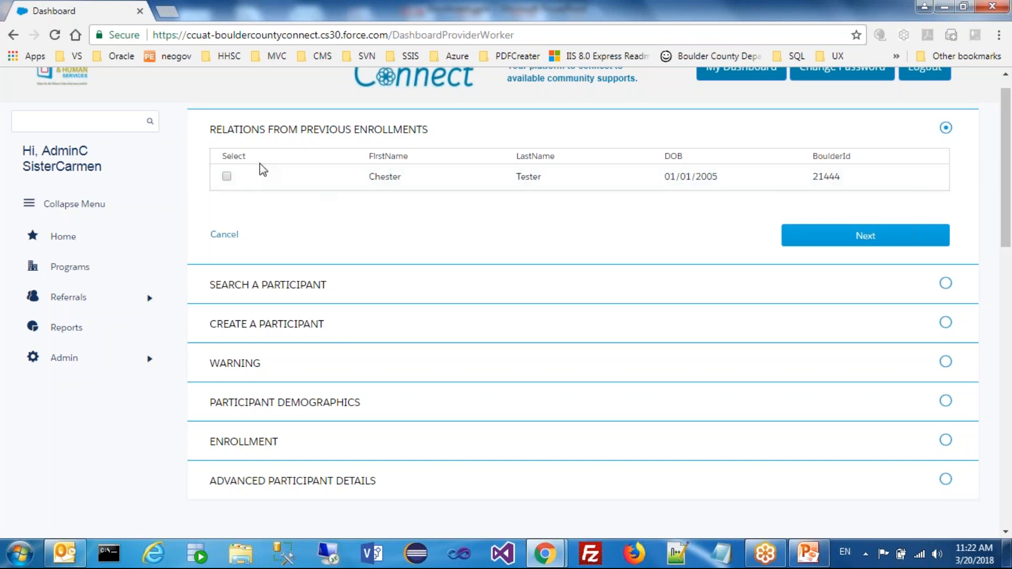
left_click(227, 176)
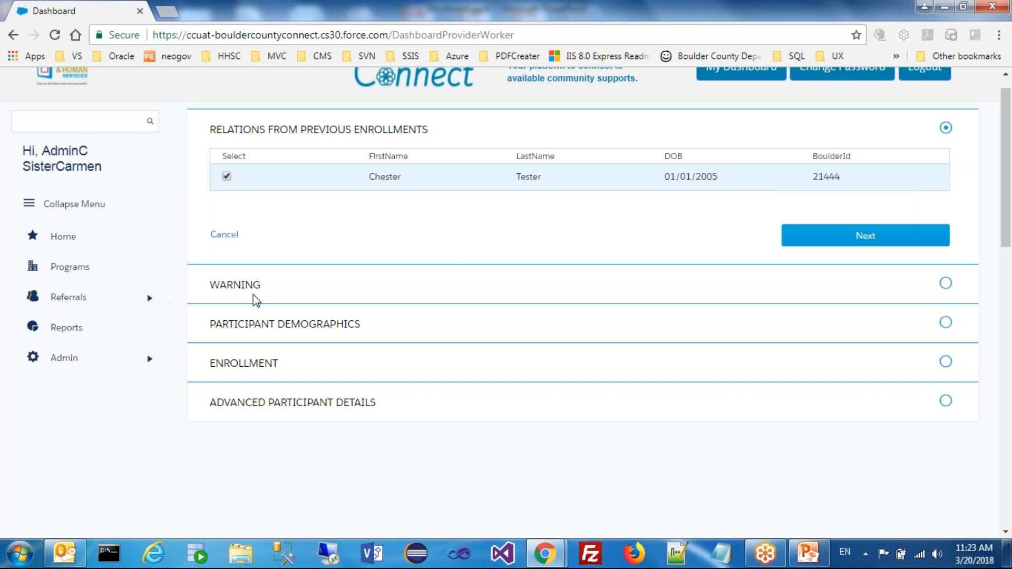
left_click(819, 243)
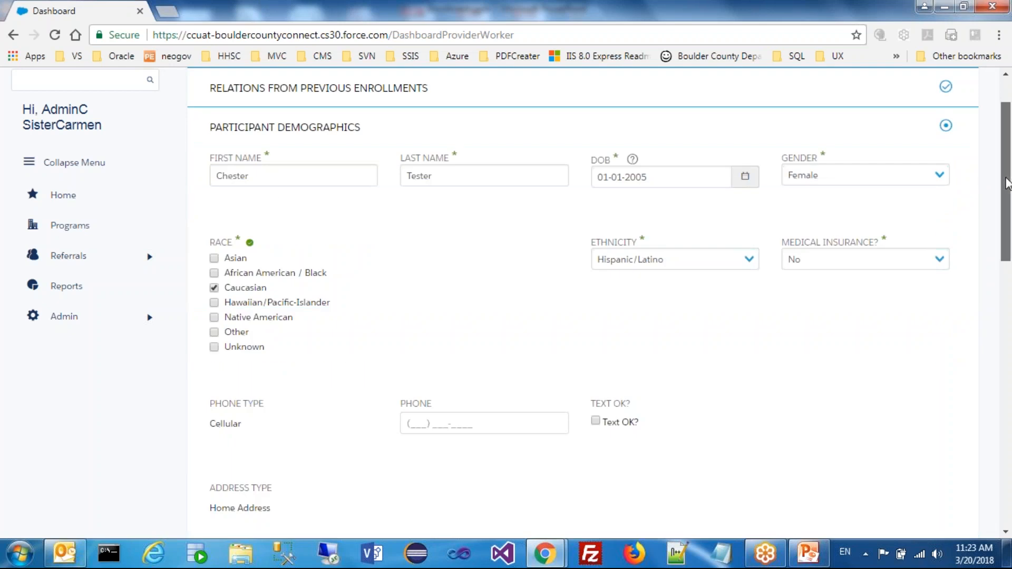
Accept the added enrollee's existing demographics and the prefilled enrollment date
left_click_drag(1009, 186, 1009, 297)
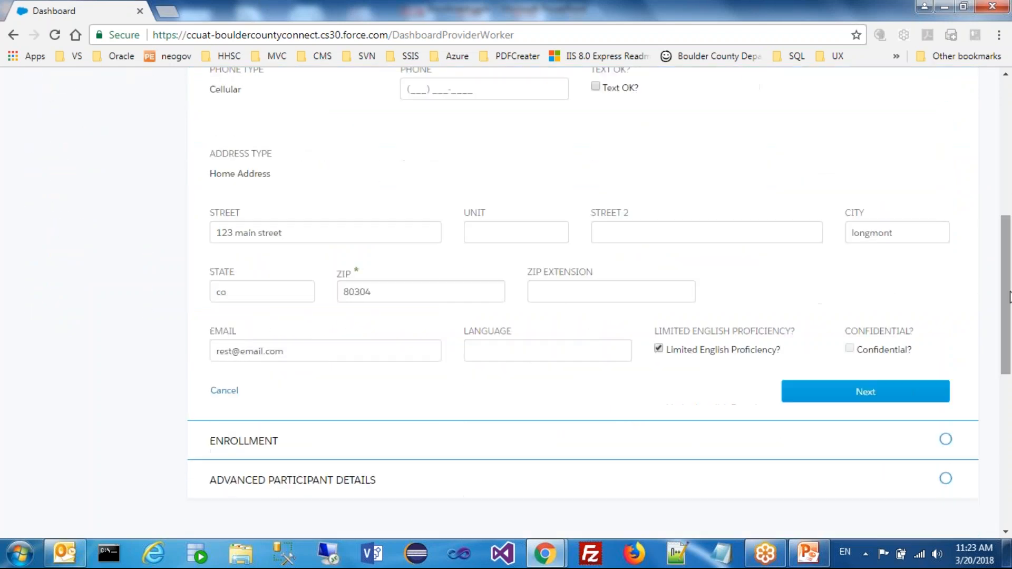
left_click(883, 395)
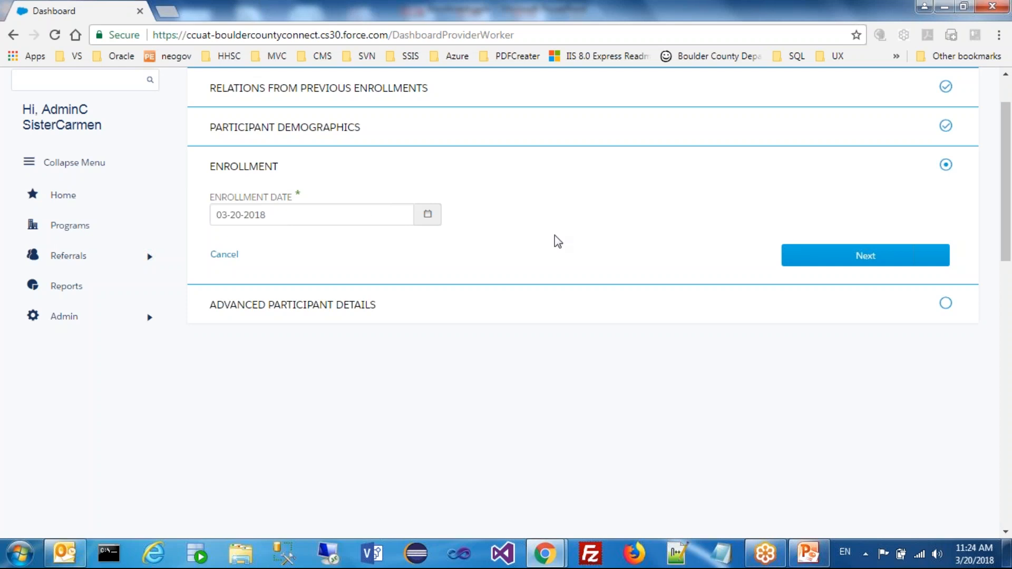
left_click(871, 258)
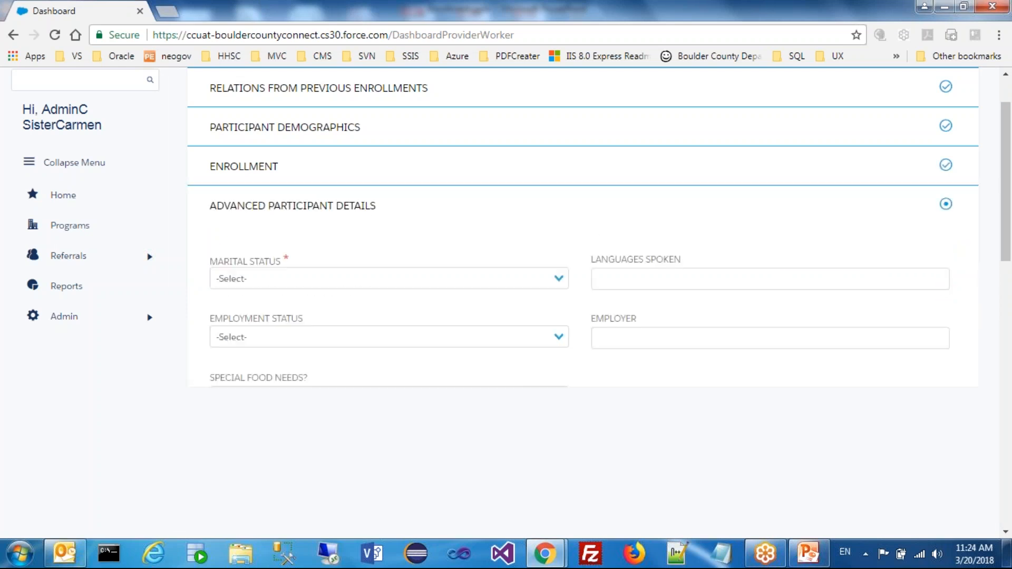
Submit the enrollee's advanced details with marital status Separated, employment status Self Employed and AB (Aid To The Blind) public assistance
left_click(502, 281)
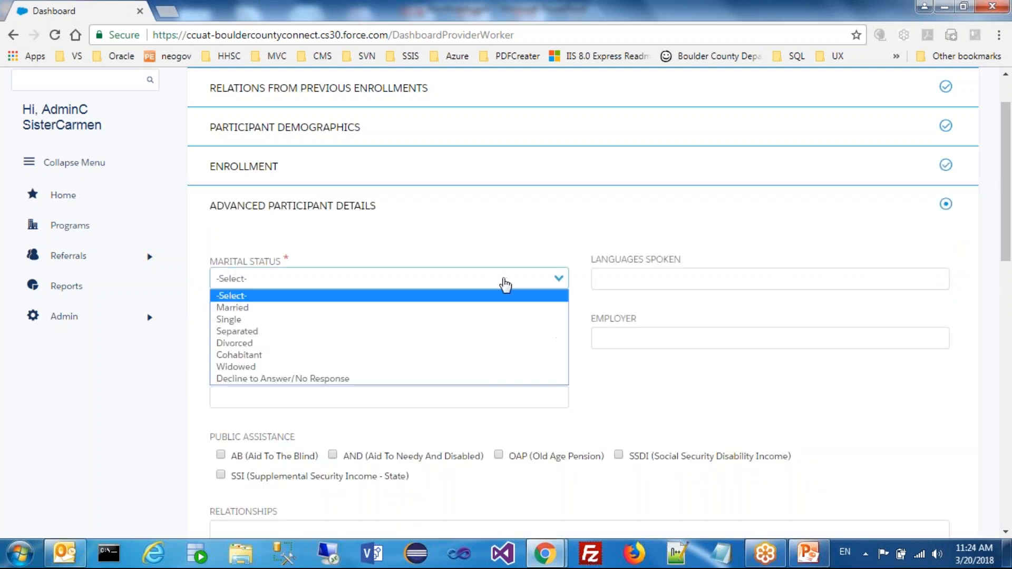
left_click(473, 331)
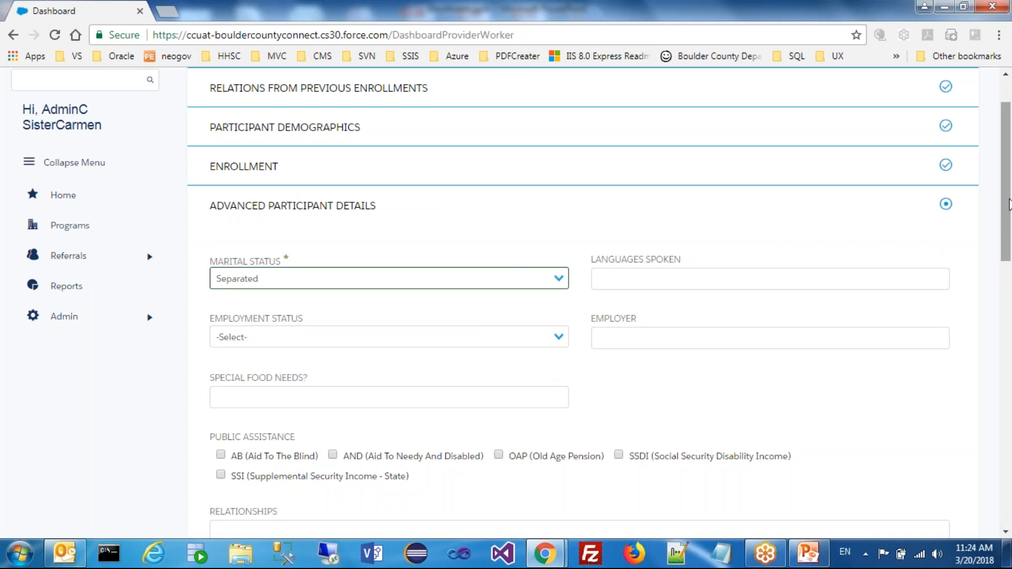
scroll(1008, 214, "down", 2)
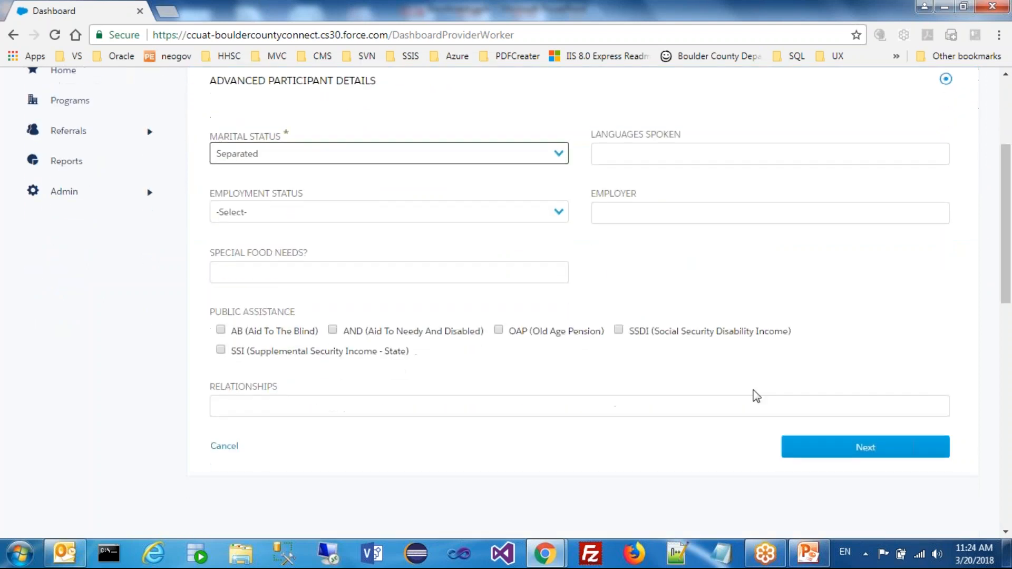
left_click(491, 212)
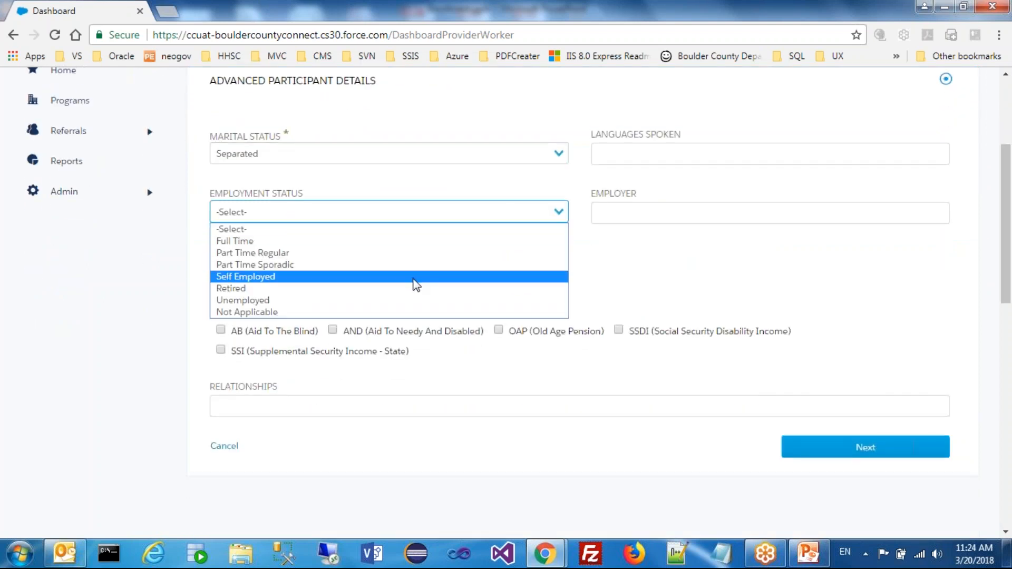
left_click(414, 279)
left_click(220, 331)
left_click(807, 446)
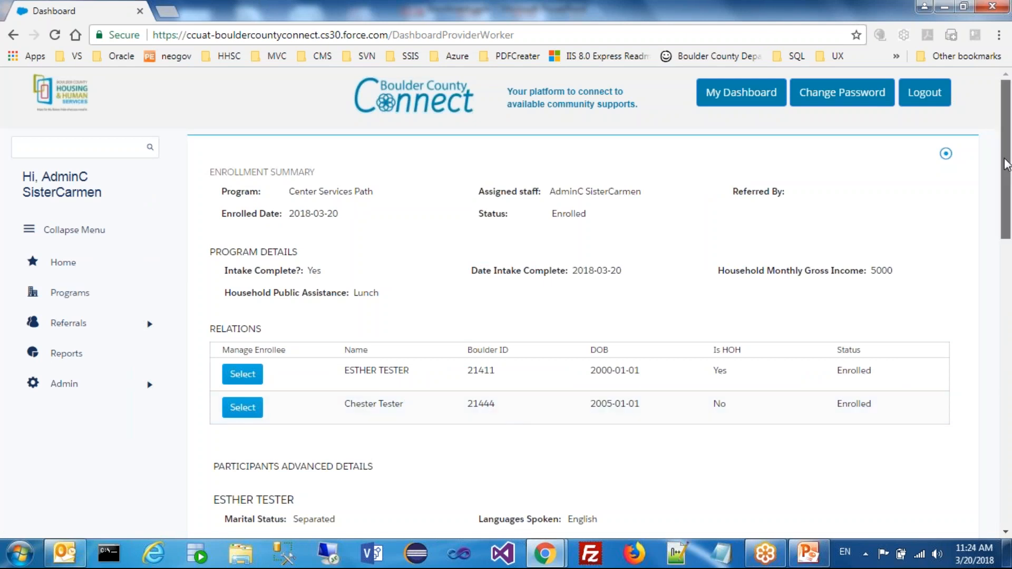
Start adding another enrollee to the enrollment and search the participants for "testClient"
left_click_drag(1007, 178, 1007, 244)
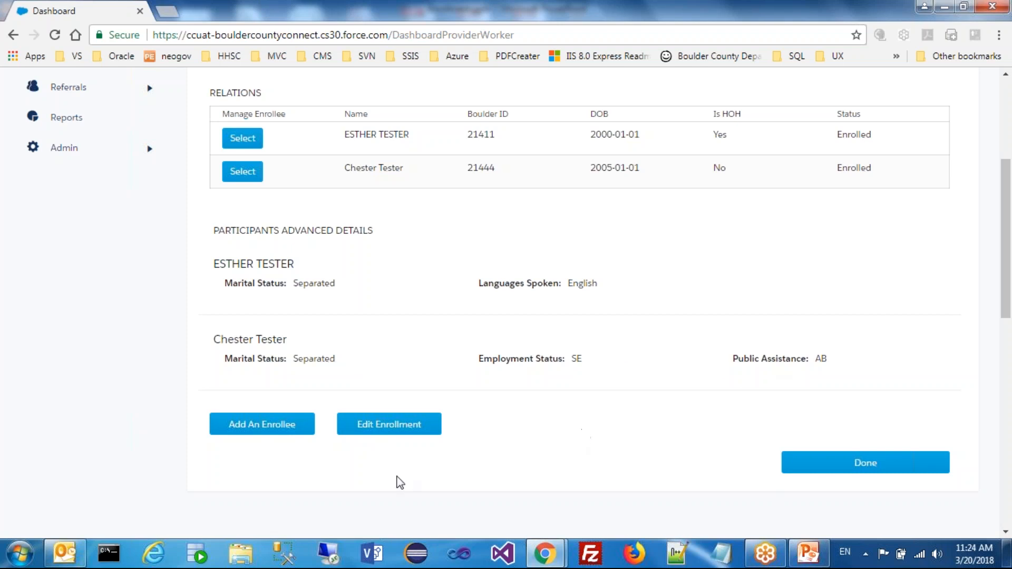
left_click(263, 427)
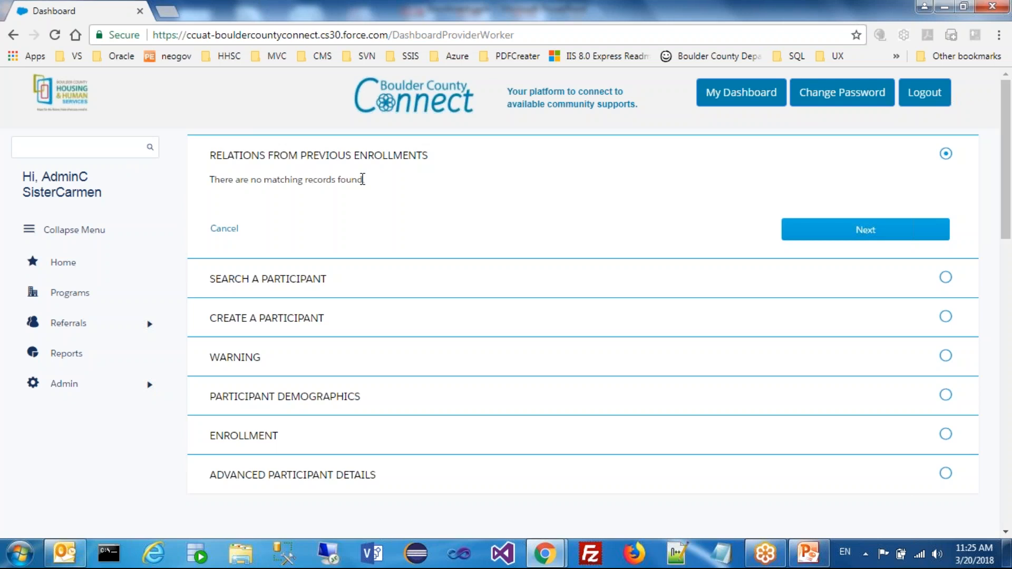
left_click(827, 237)
left_click(403, 178)
type("test")
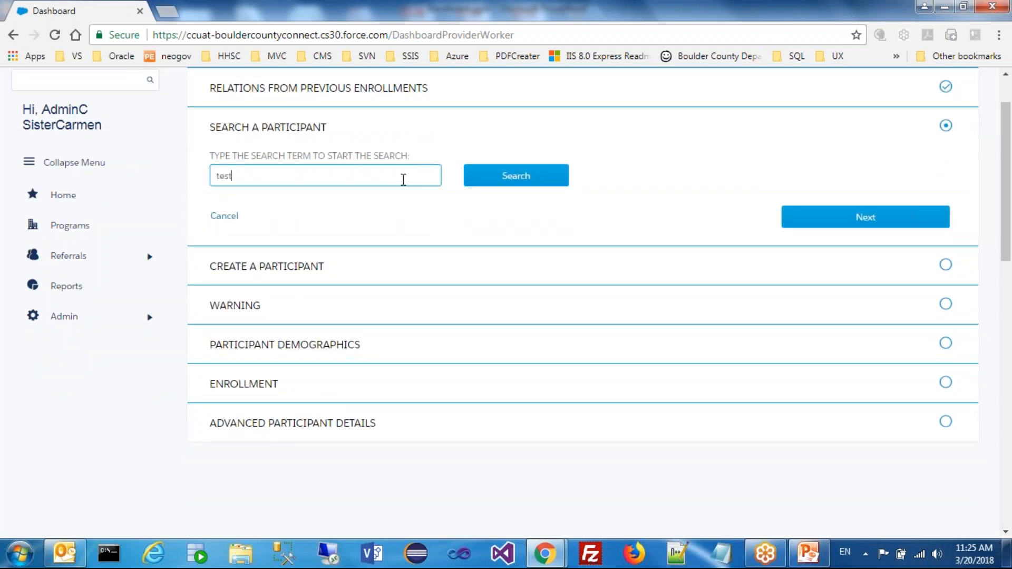
type("Client")
left_click(477, 178)
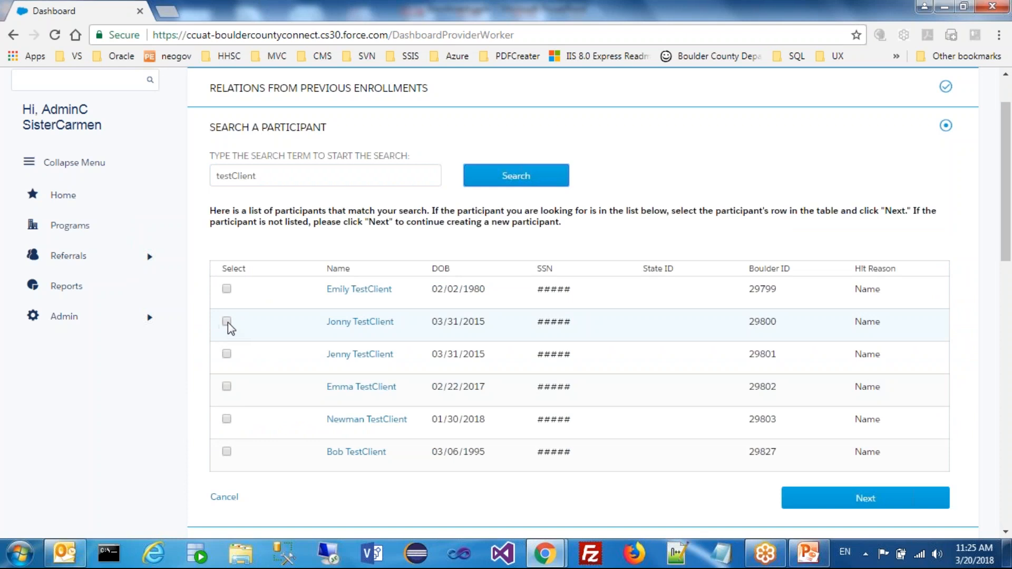
Choose the first participant in the search results as the new enrollee and proceed to the demographics
left_click(227, 289)
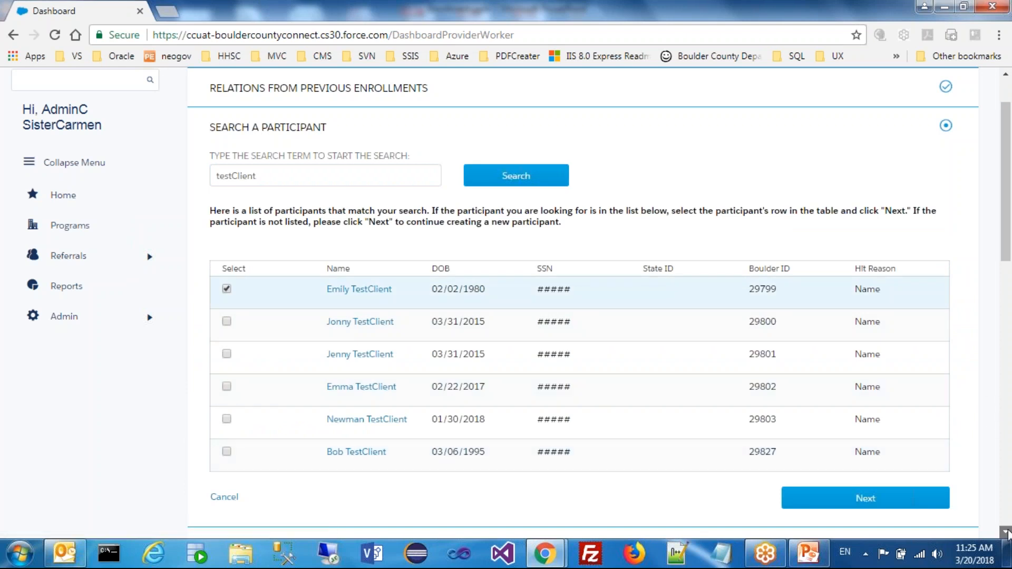
scroll(871, 444, "down", 1)
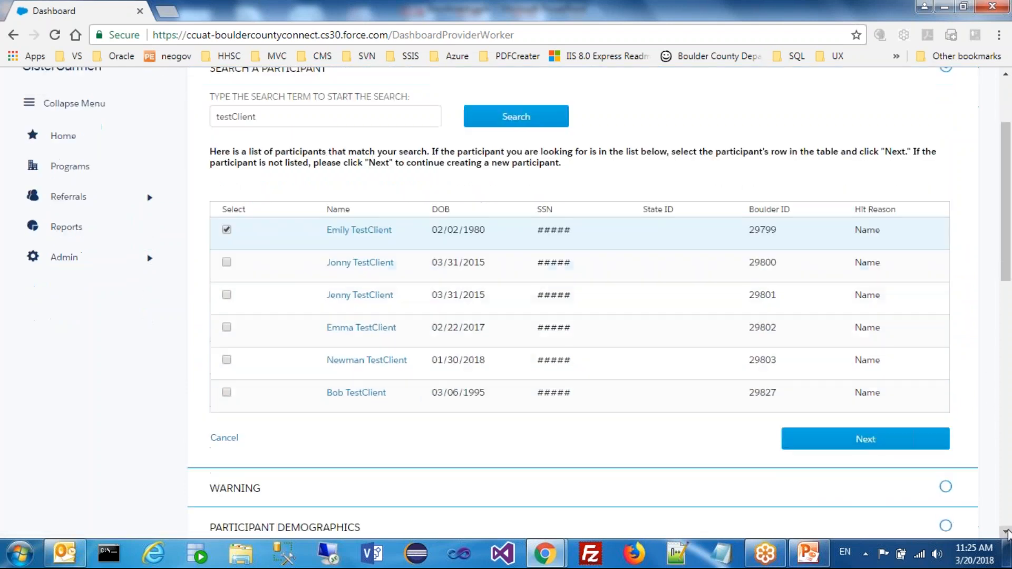
left_click(871, 440)
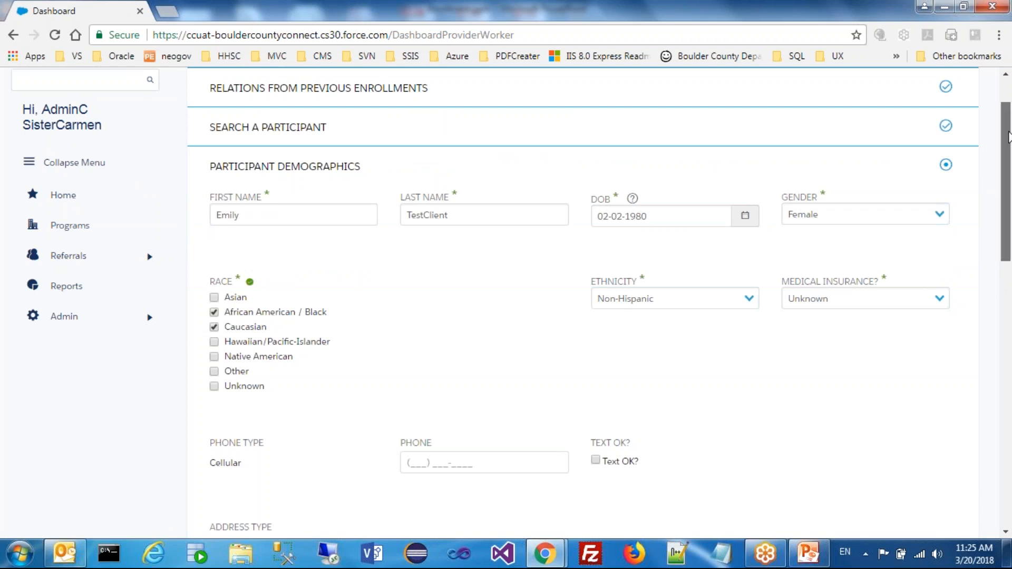
Accept the new enrollee's existing demographics and the prefilled enrollment date of 03-20-2018
left_click_drag(1007, 149, 1000, 277)
left_click(882, 405)
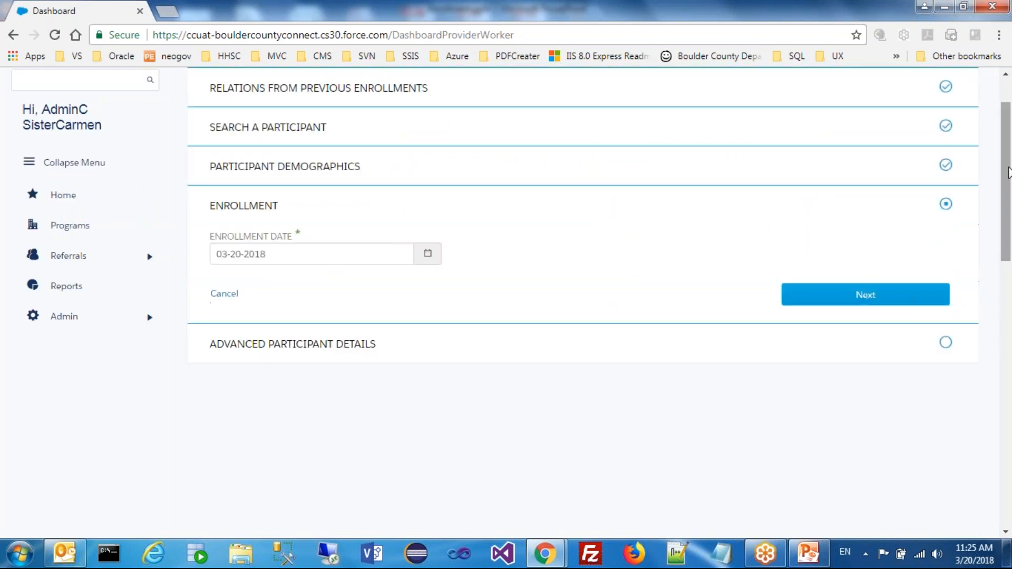
left_click(874, 302)
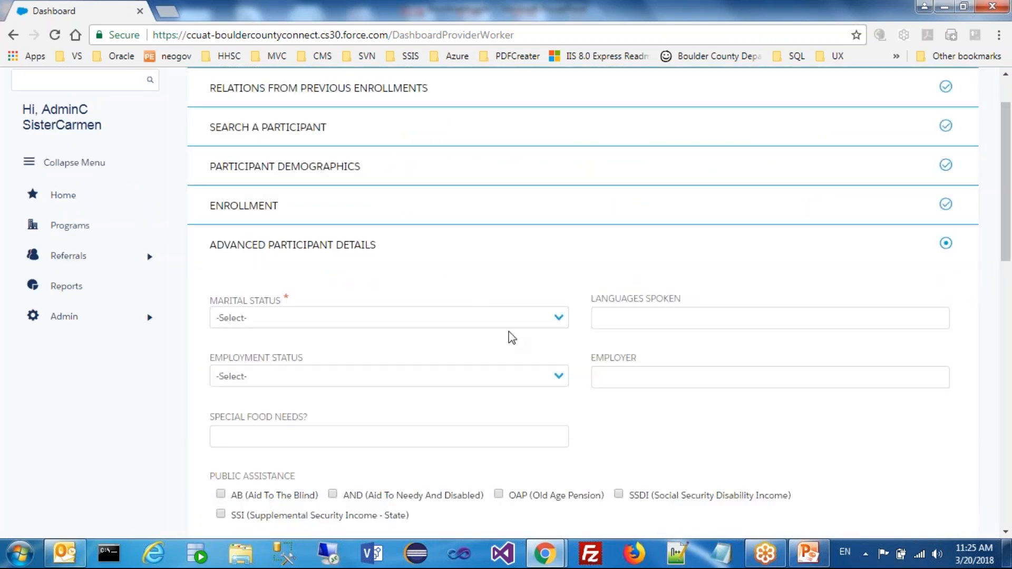
Submit the new enrollee's advanced details with marital status Divorced and "teststsete" as the relationships
left_click(477, 317)
left_click(417, 382)
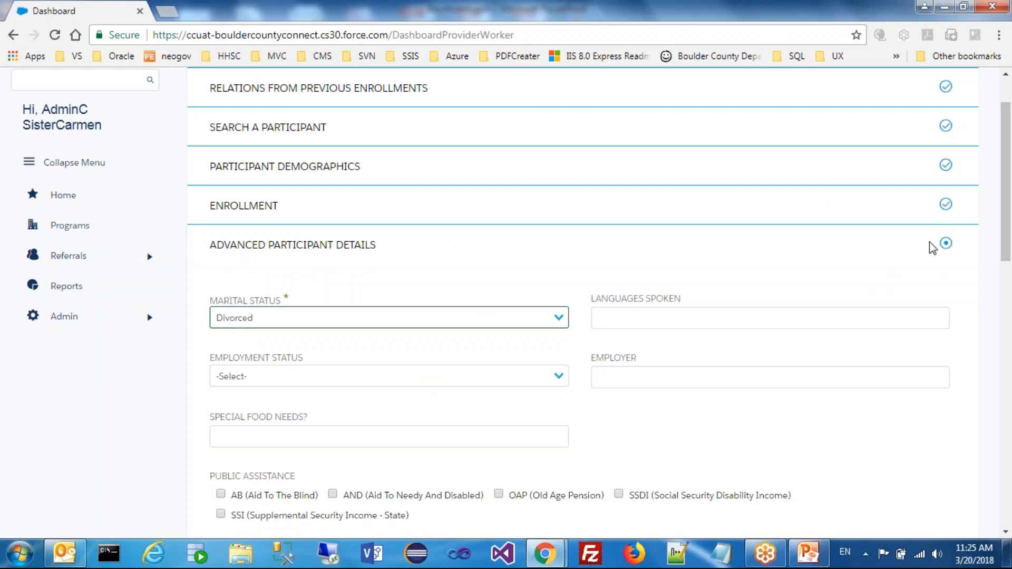
scroll(554, 393, "down", 4)
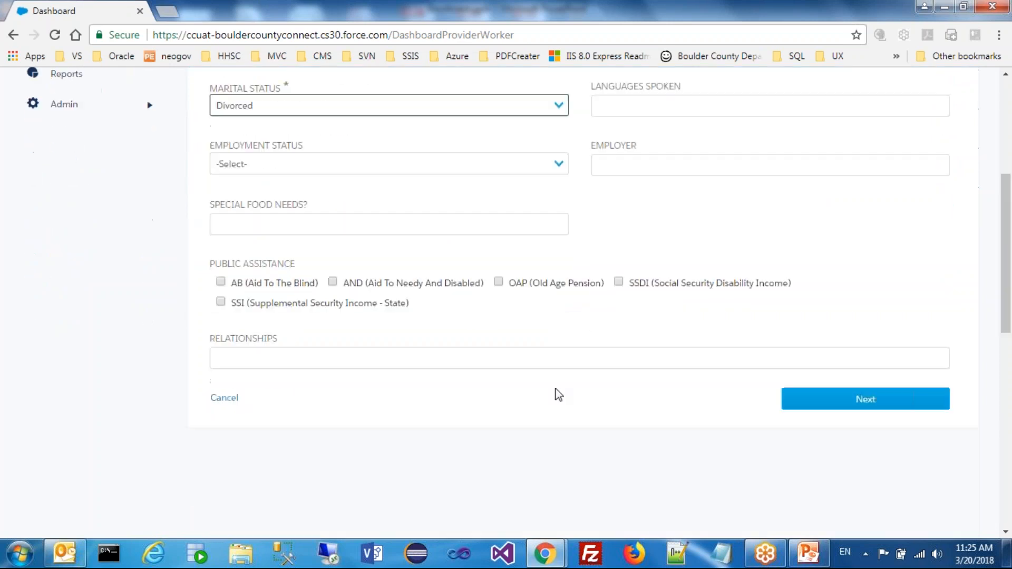
left_click(528, 353)
type("teststsete")
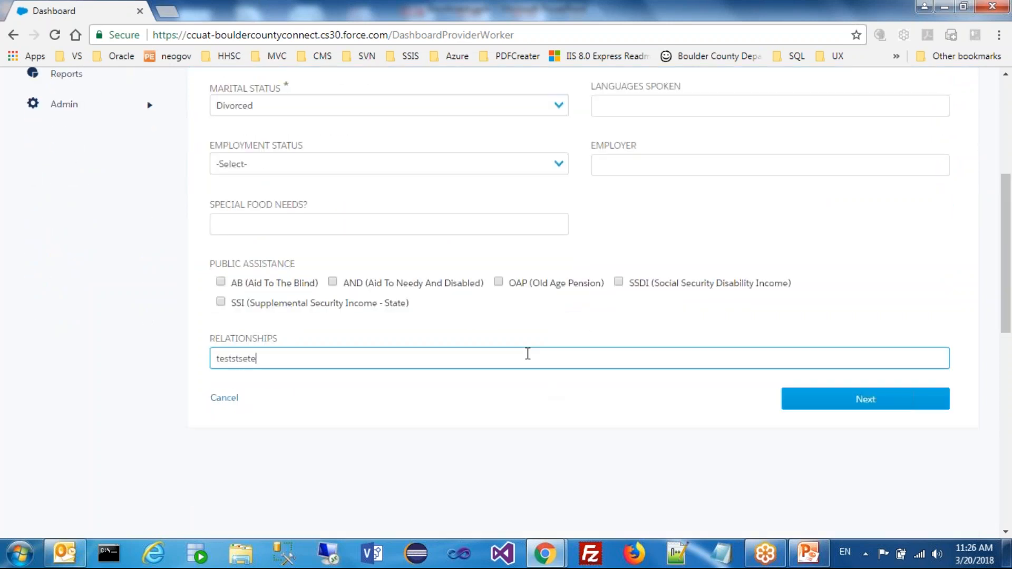
left_click(854, 403)
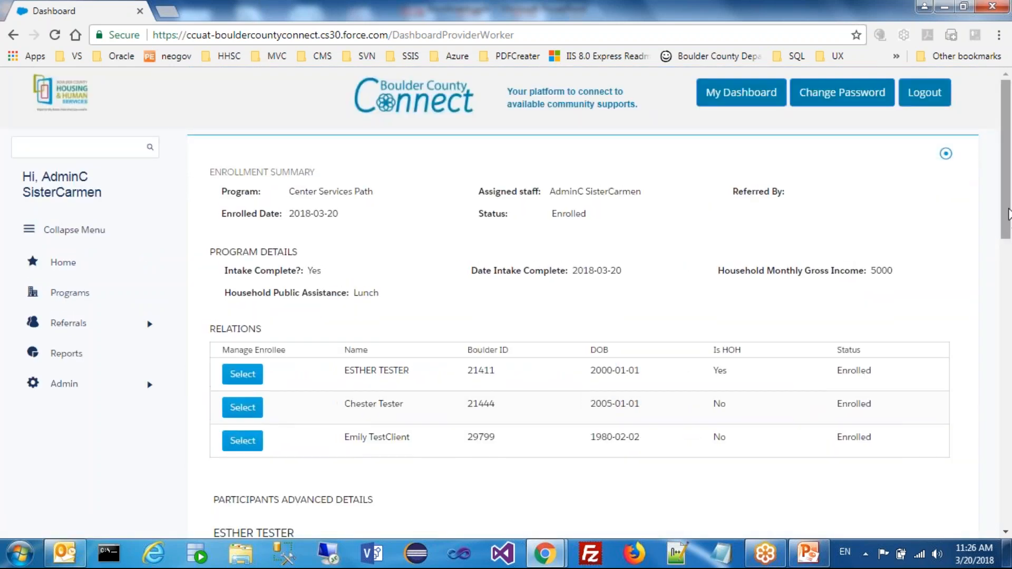
Open the second enrollee listed under Relations and mark them for dismissal with the reason Other
left_click_drag(1007, 228, 1006, 341)
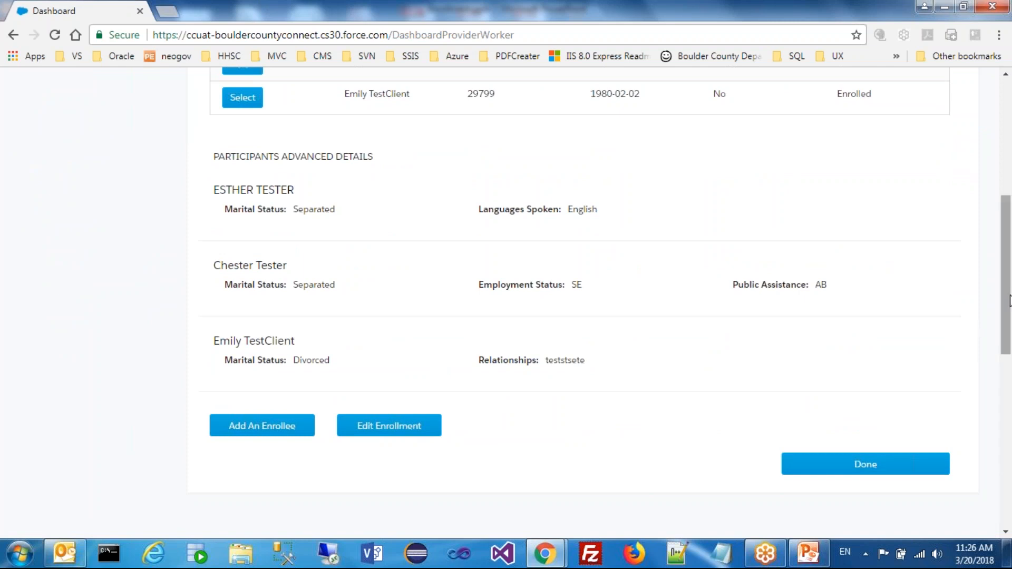
scroll(1008, 299, "up", 2)
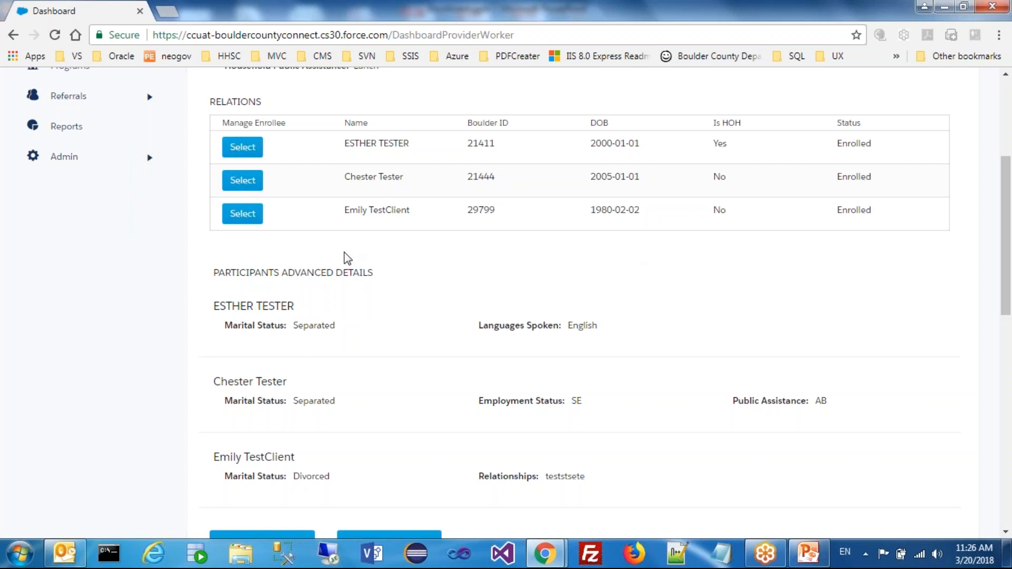
left_click(244, 189)
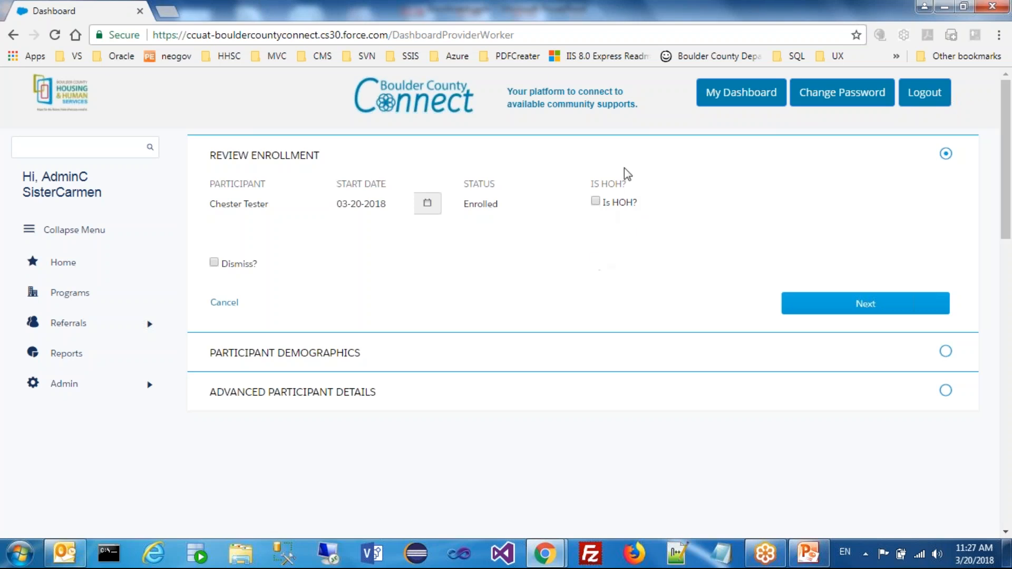
left_click(214, 263)
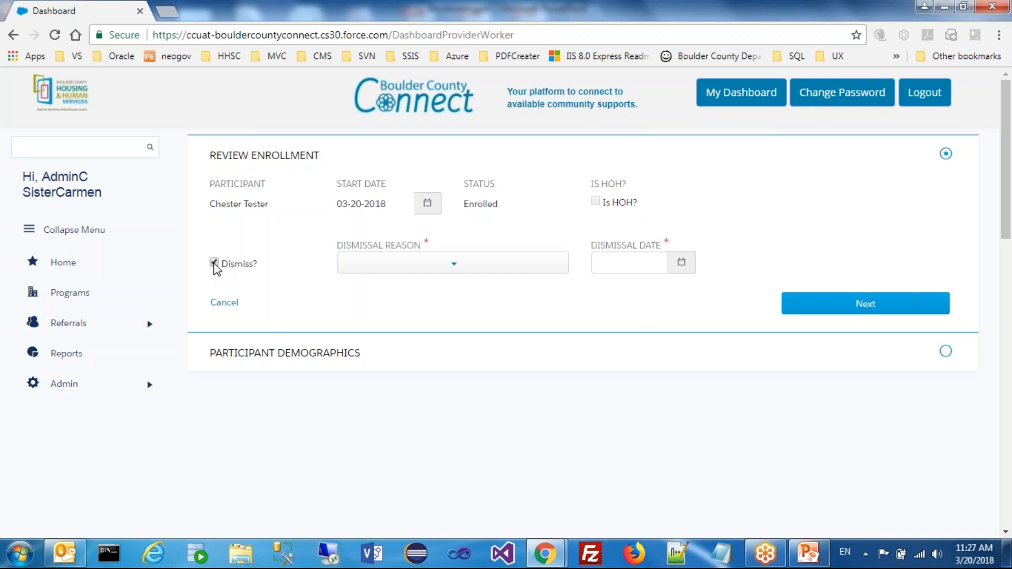
left_click(494, 272)
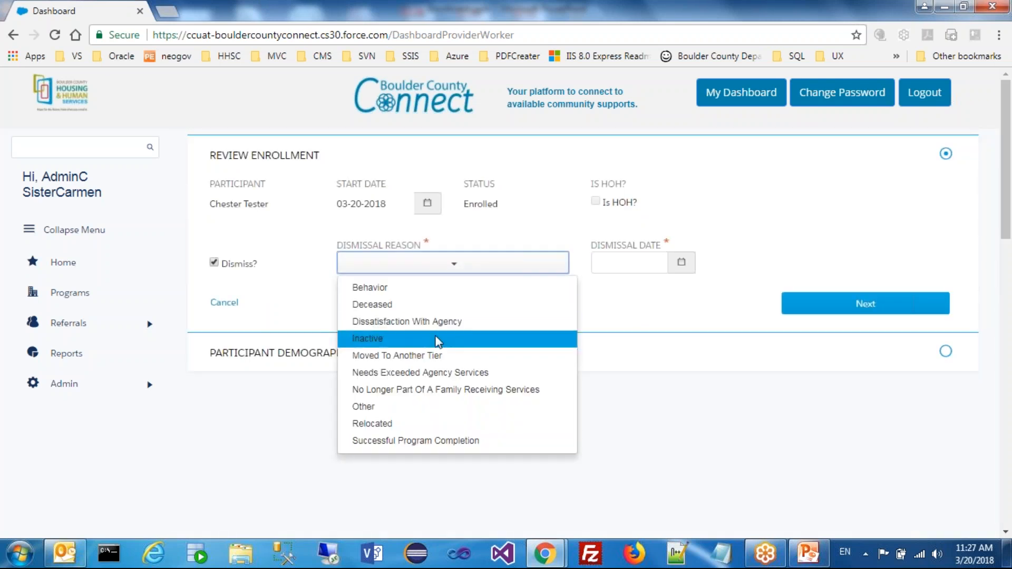
left_click(417, 407)
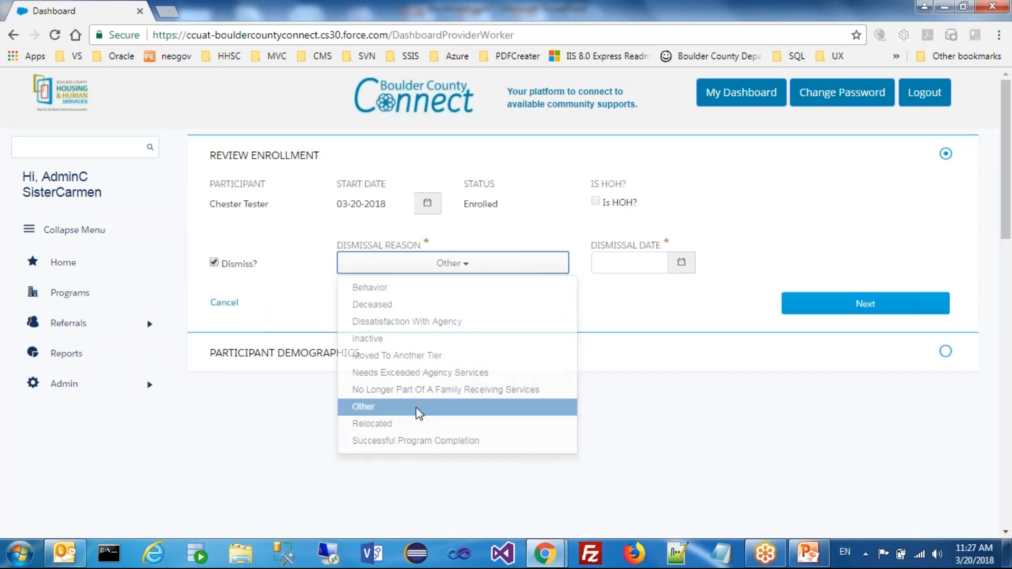
Set the enrollee's dismissal date to 03-20-2018
left_click(651, 263)
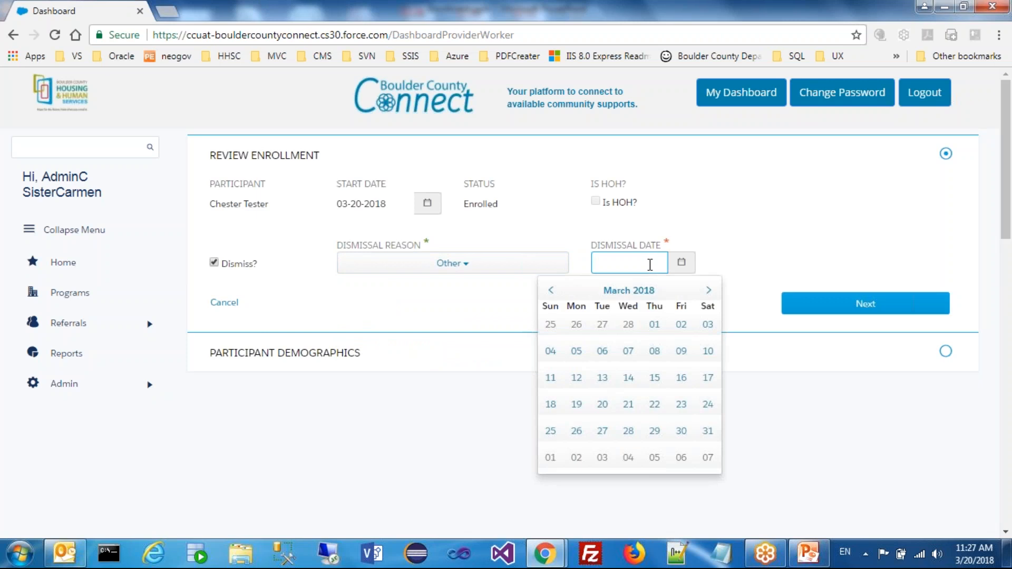
left_click(603, 378)
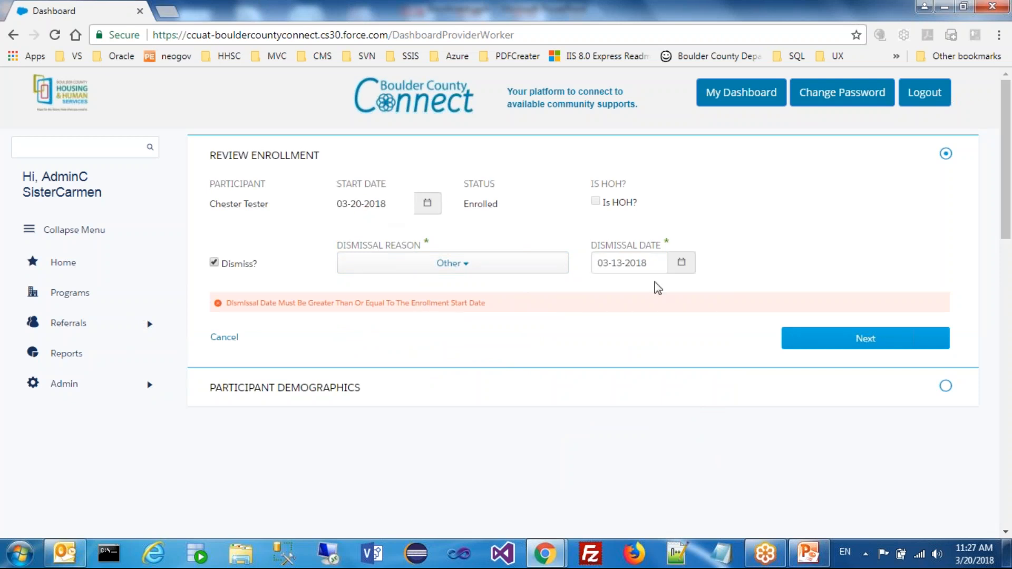
left_click(648, 263)
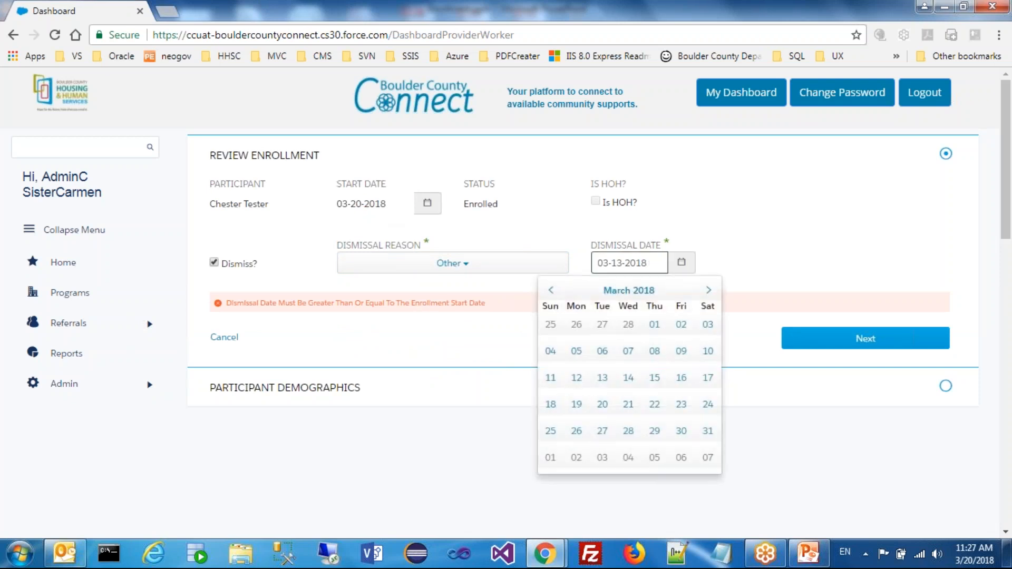
left_click(607, 404)
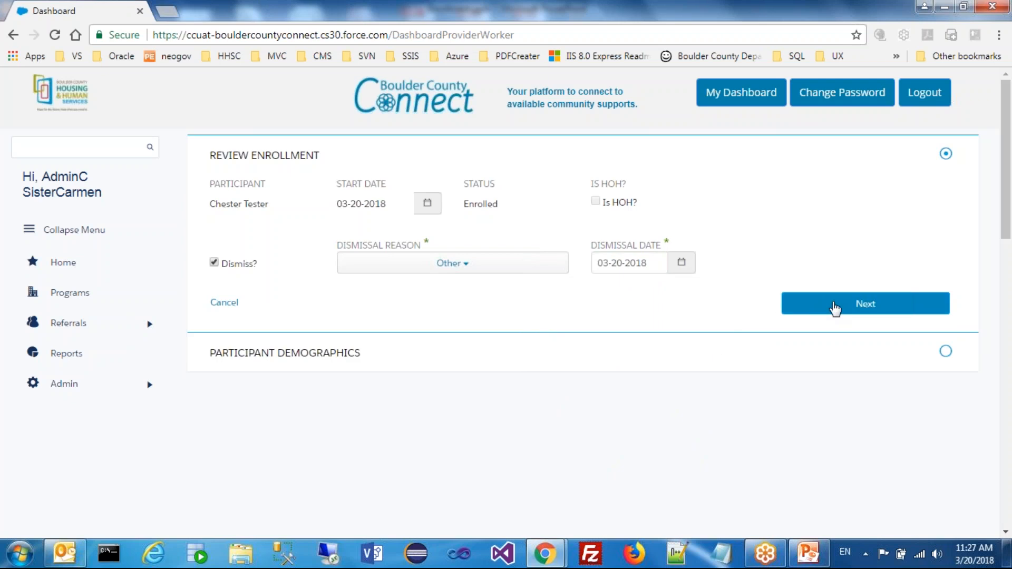
Submit the dismissal review and accept the enrollee's existing demographics to complete the dismissal
left_click(835, 308)
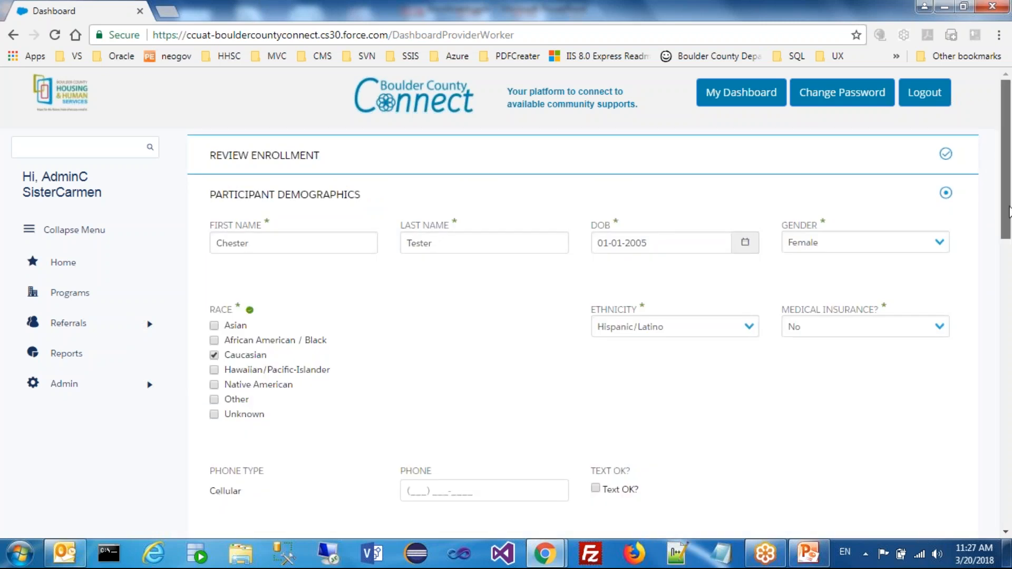
left_click_drag(1008, 219, 1004, 352)
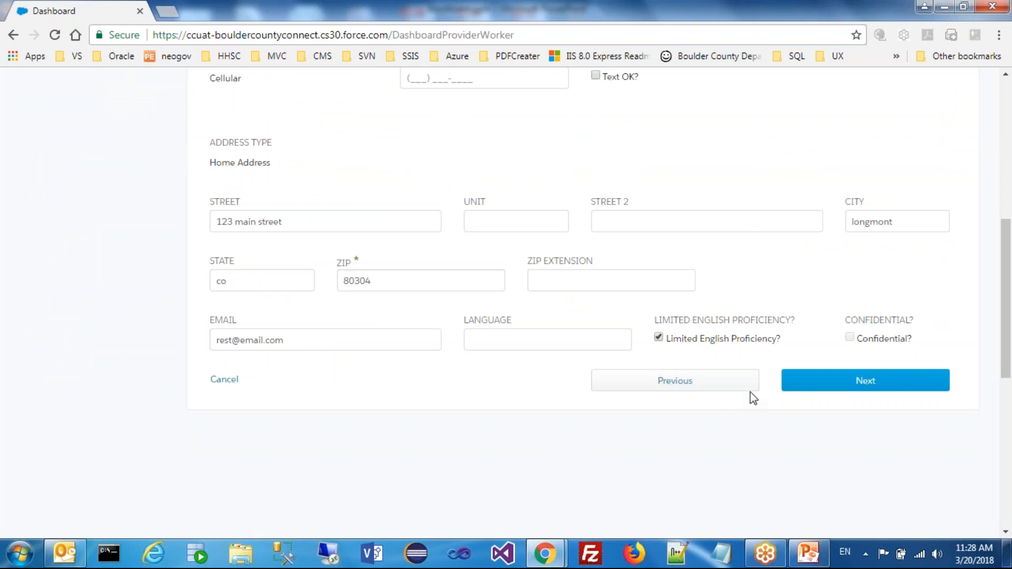
left_click(841, 389)
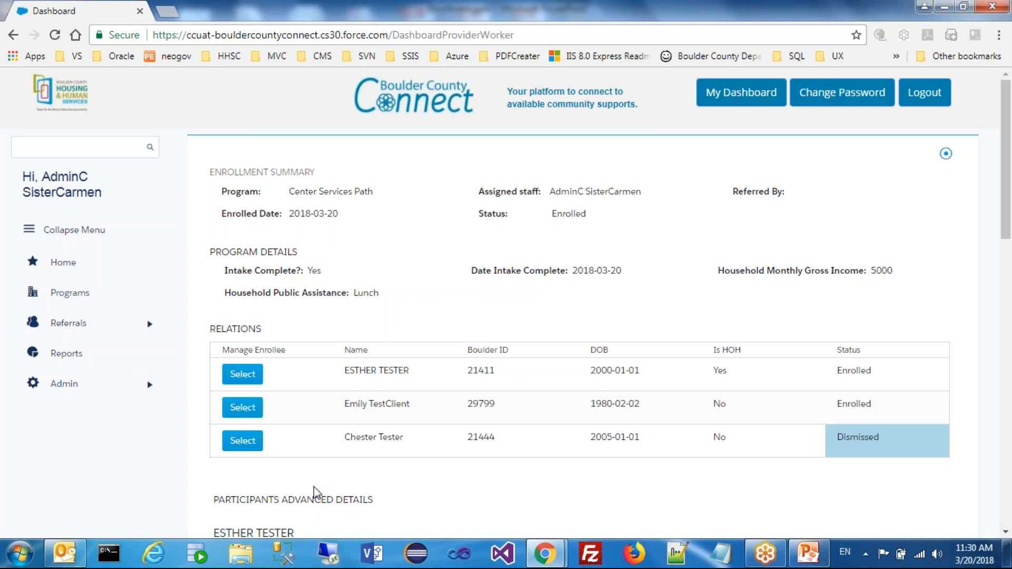
Open the dismissed enrollee and mark them for re-enrollment with the start date 03-20-2018
left_click(240, 447)
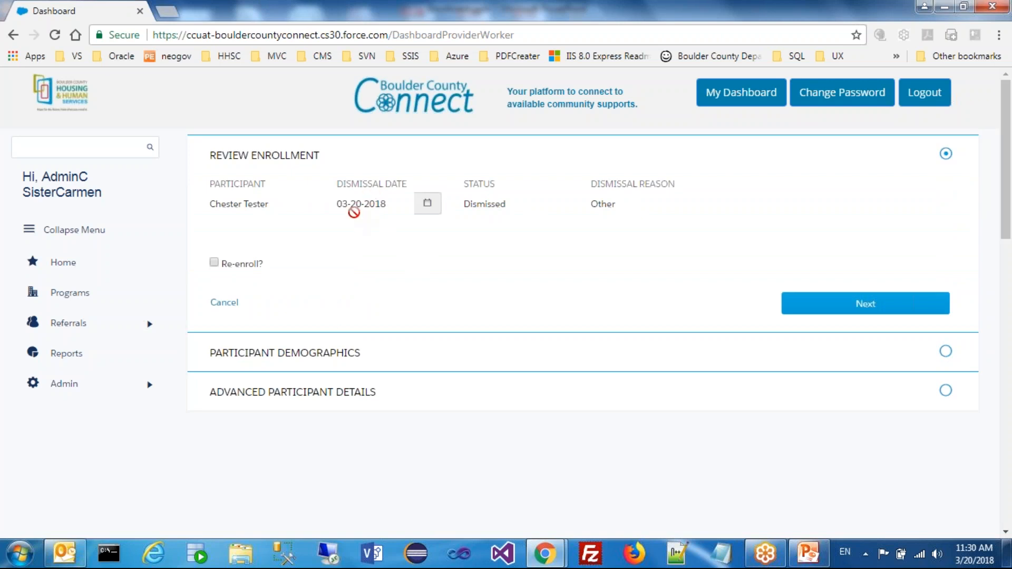
left_click(214, 263)
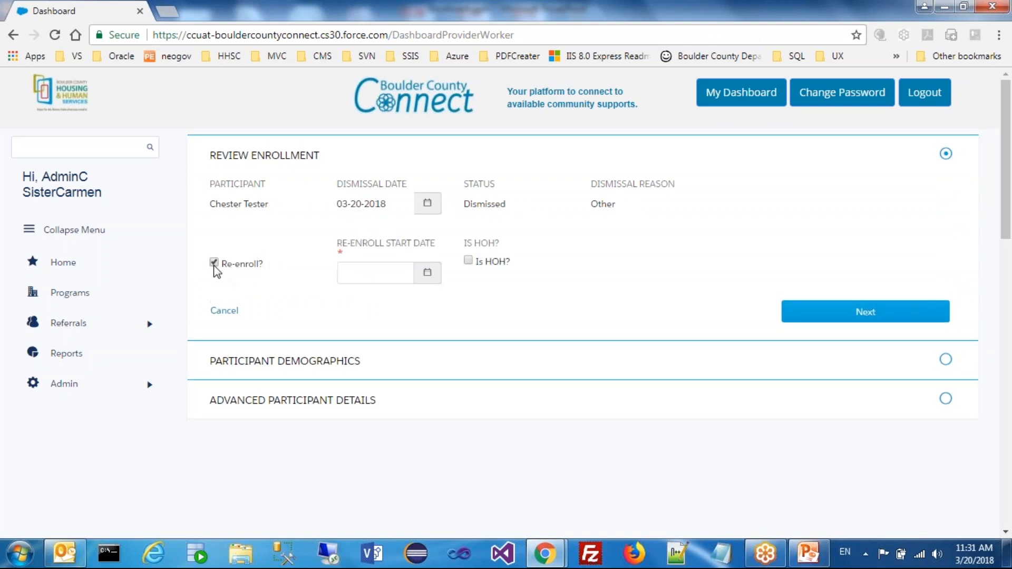
left_click(405, 271)
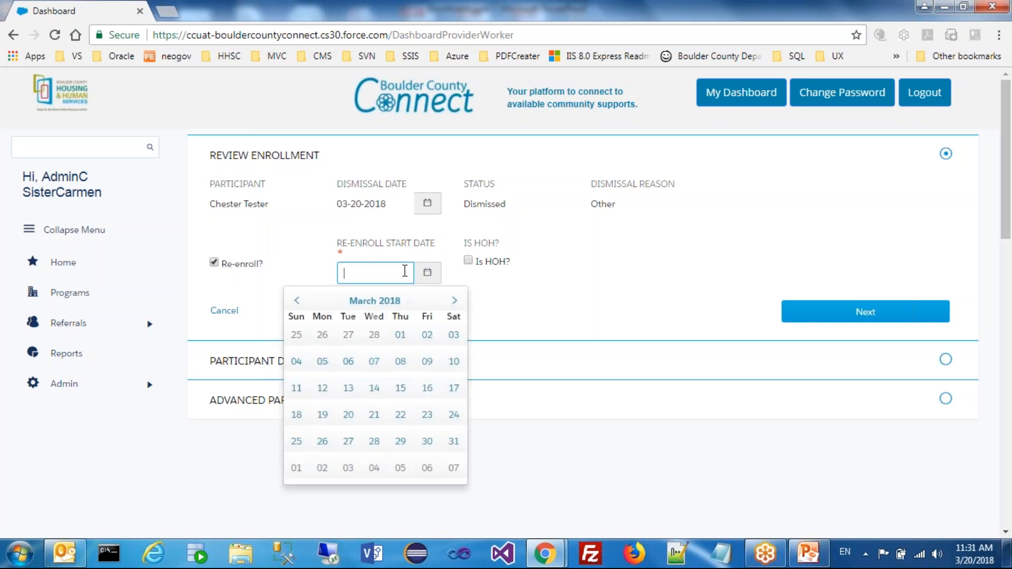
left_click(377, 391)
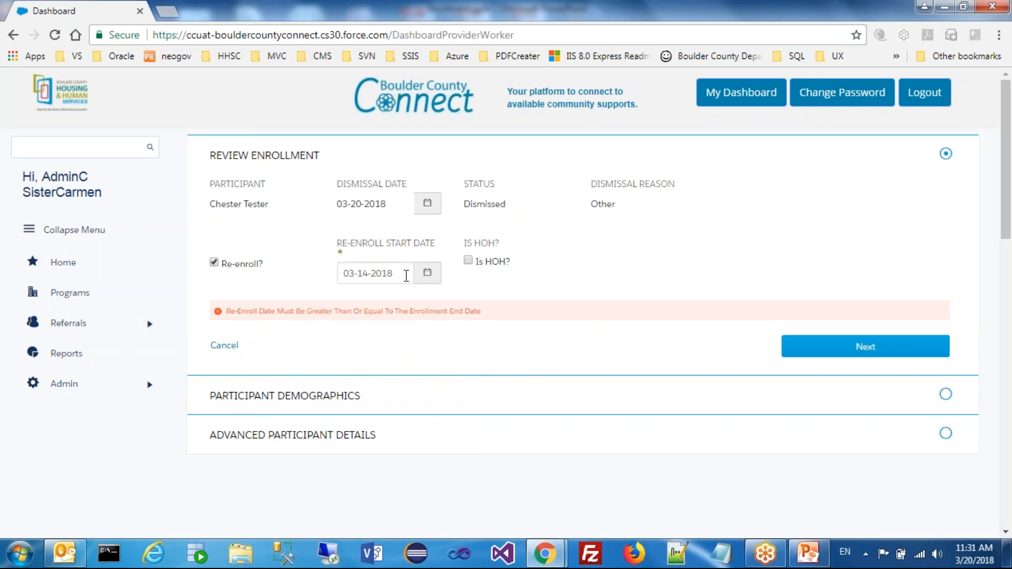
left_click(406, 277)
left_click(351, 423)
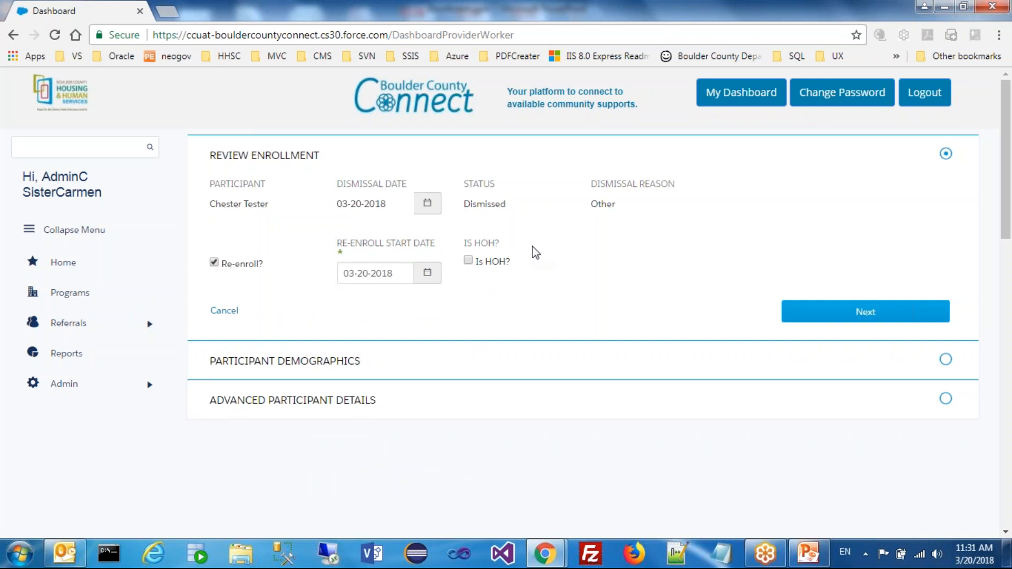
Submit the re-enrollment review and accept the participant's existing demographics
left_click(850, 323)
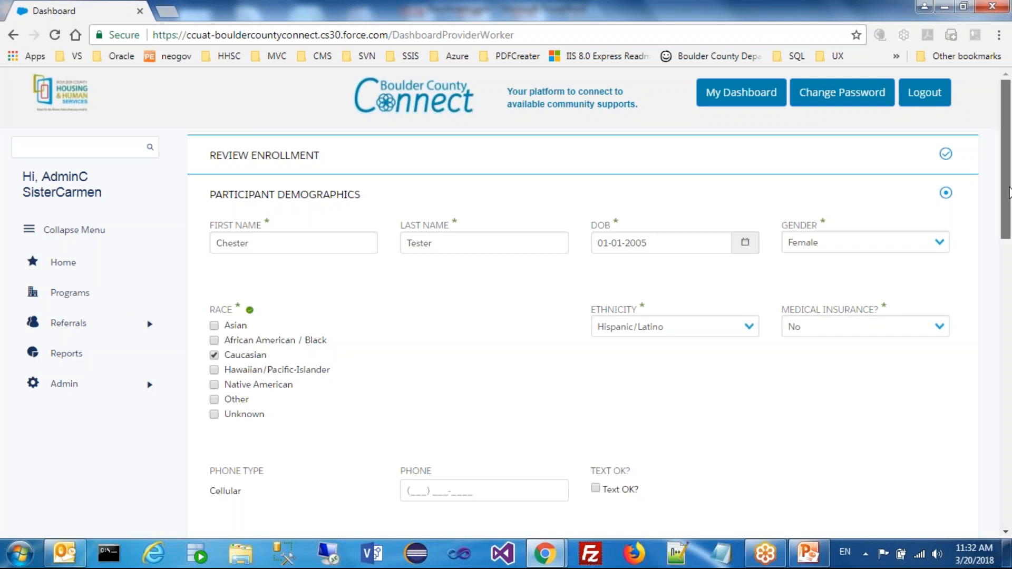
left_click_drag(1008, 211, 1009, 339)
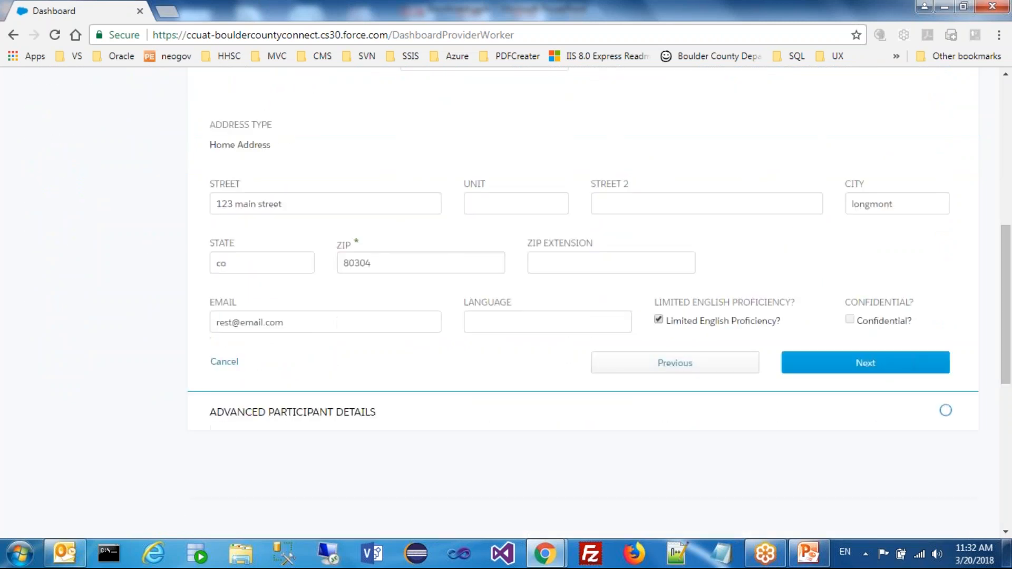
left_click(838, 374)
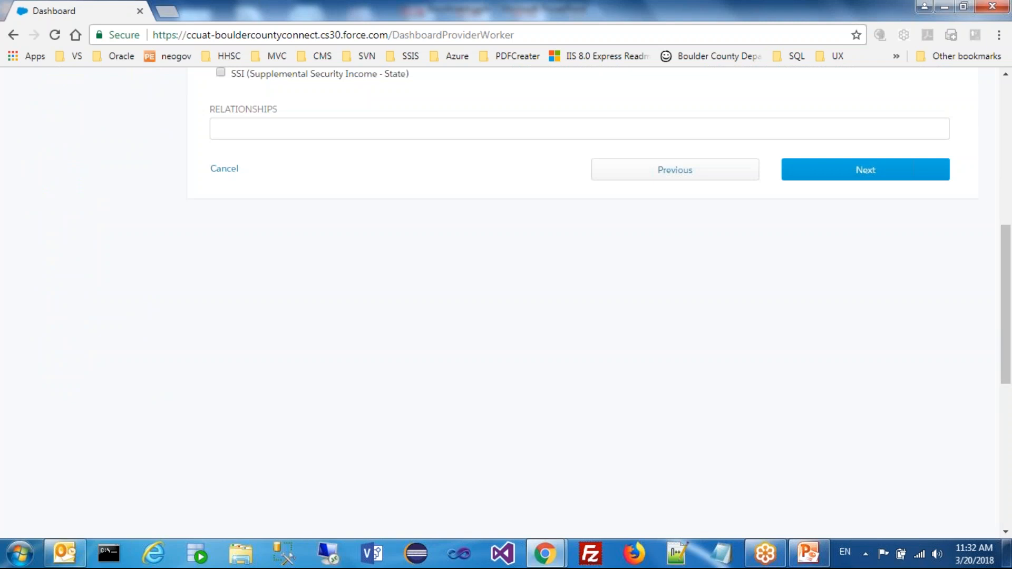
Clear AB (Aid To The Blind) from the participant's public assistance and submit the advanced details to complete the re-enrollment
left_click_drag(1008, 313, 1009, 238)
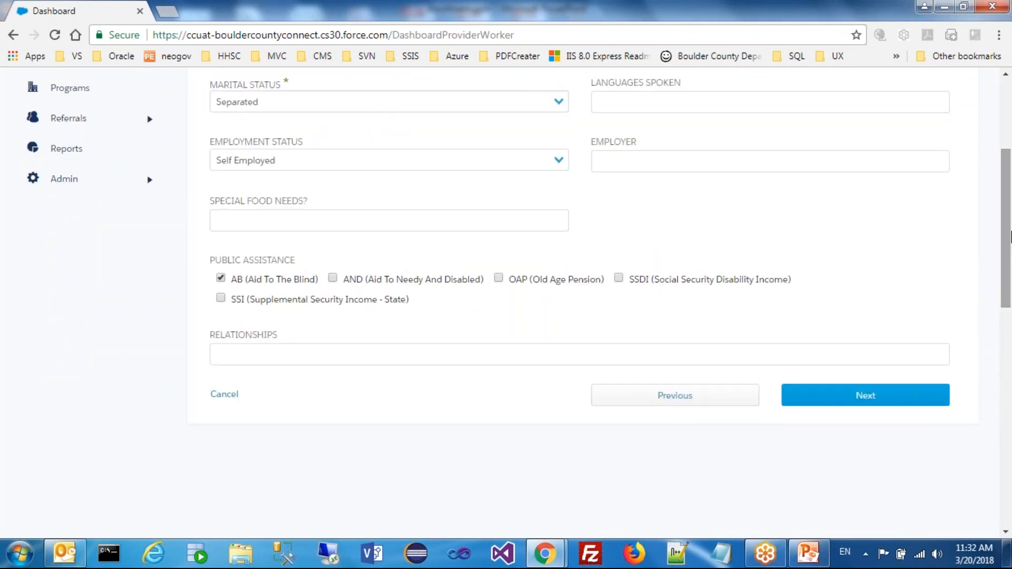
left_click_drag(1010, 235, 1010, 189)
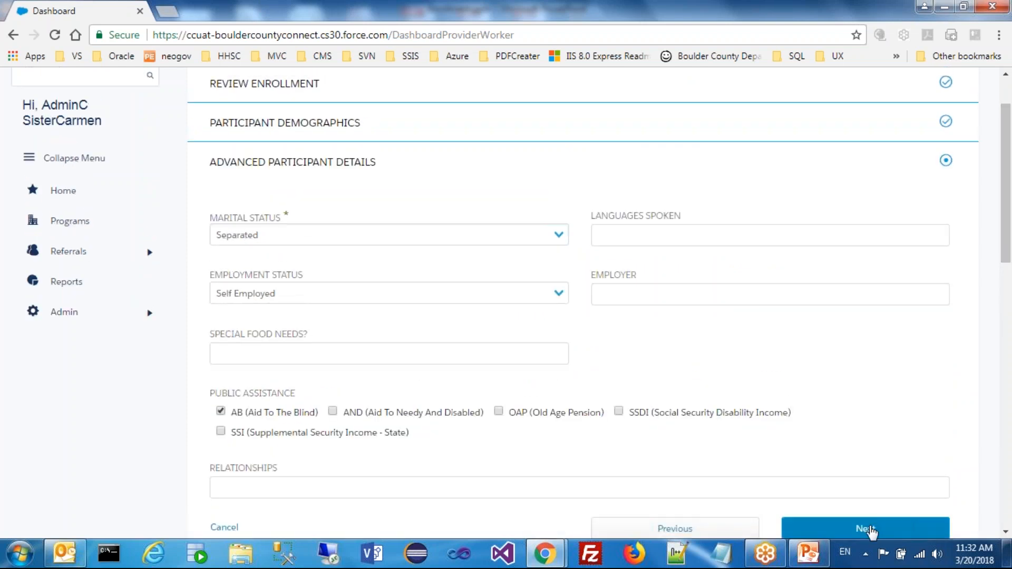
left_click(220, 412)
left_click(850, 530)
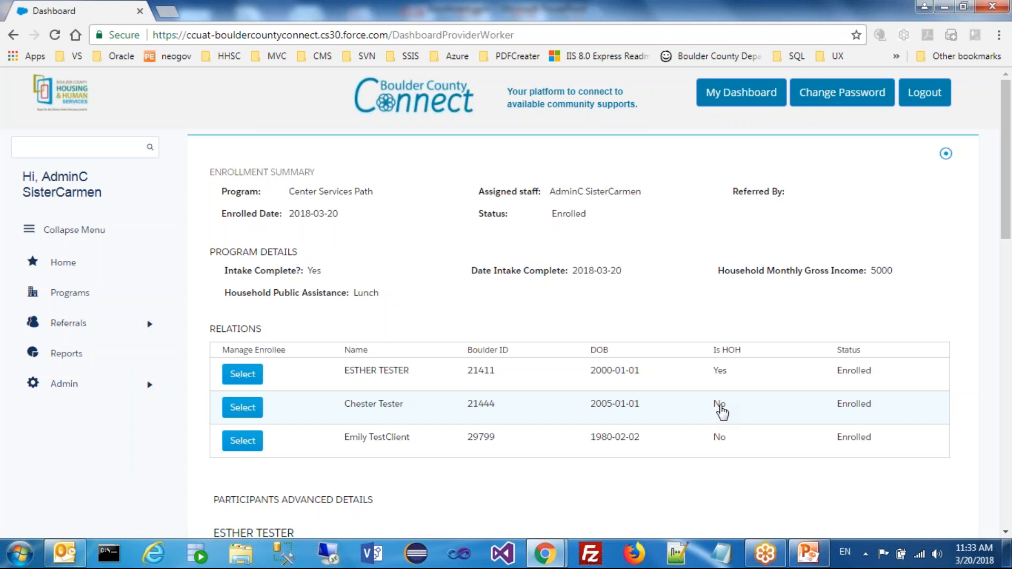
Make the third enrollee under Relations the head of household, accepting their existing demographics and advanced details
left_click(237, 443)
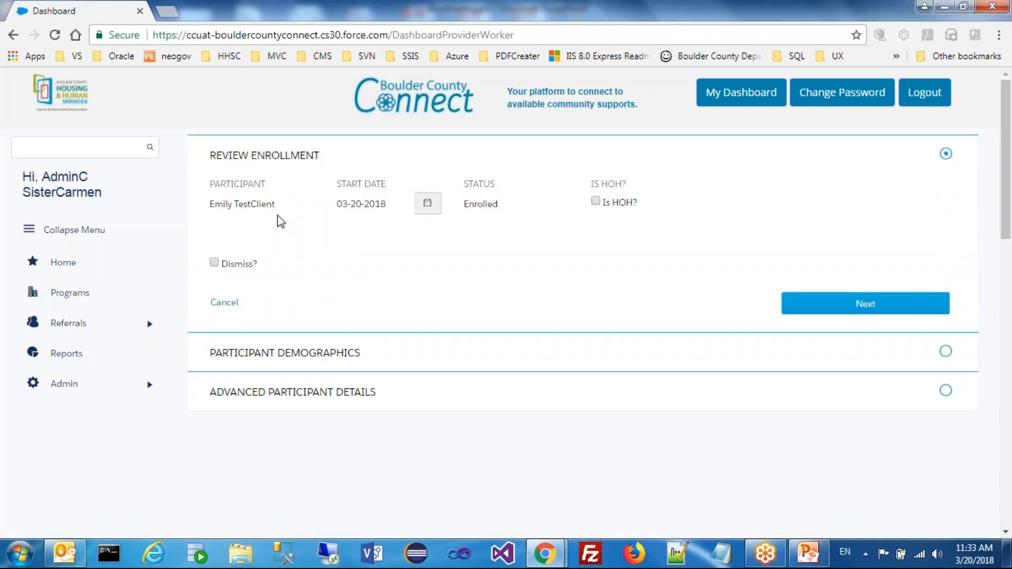
left_click(595, 201)
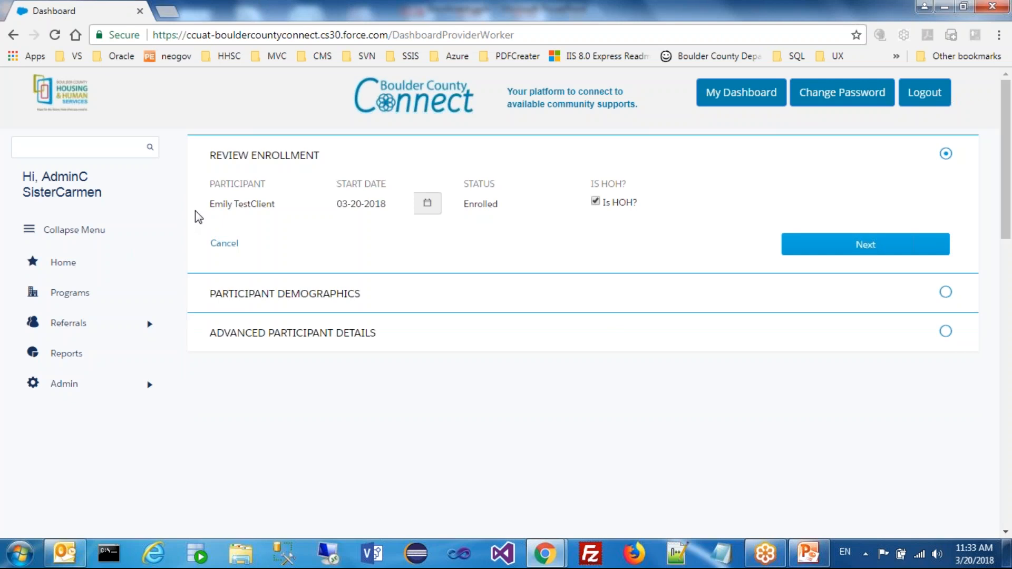
left_click(828, 245)
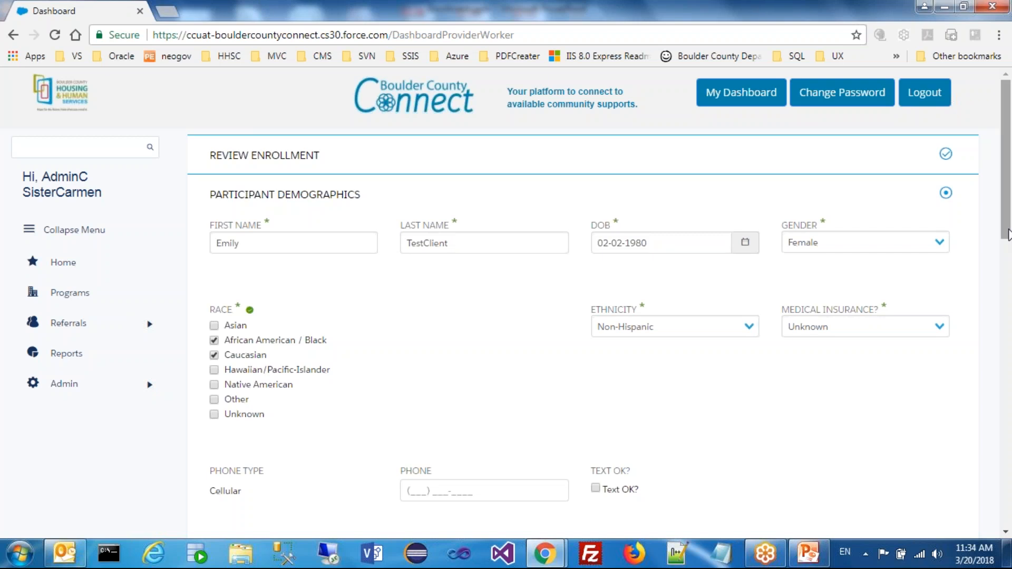
left_click_drag(1007, 235, 976, 371)
left_click(865, 382)
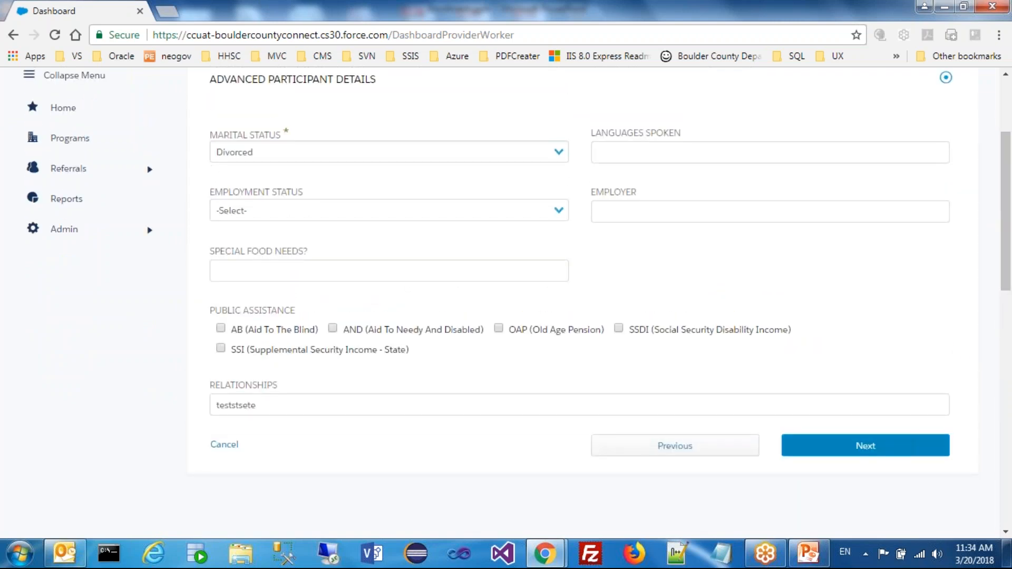
left_click(865, 446)
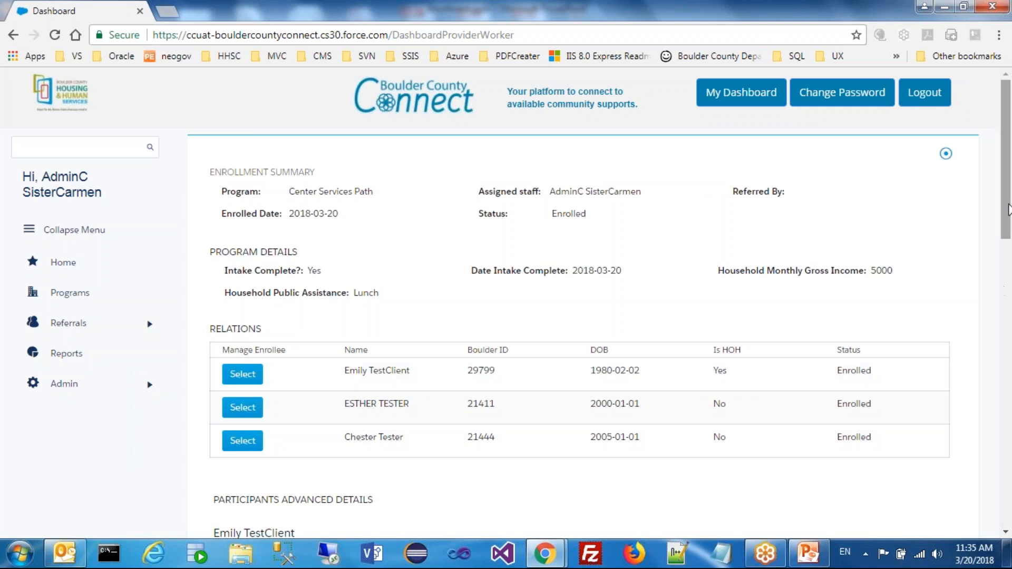
Open the Center Services Path enrollment for editing and set its status to Dismissed
left_click_drag(1006, 210, 1005, 272)
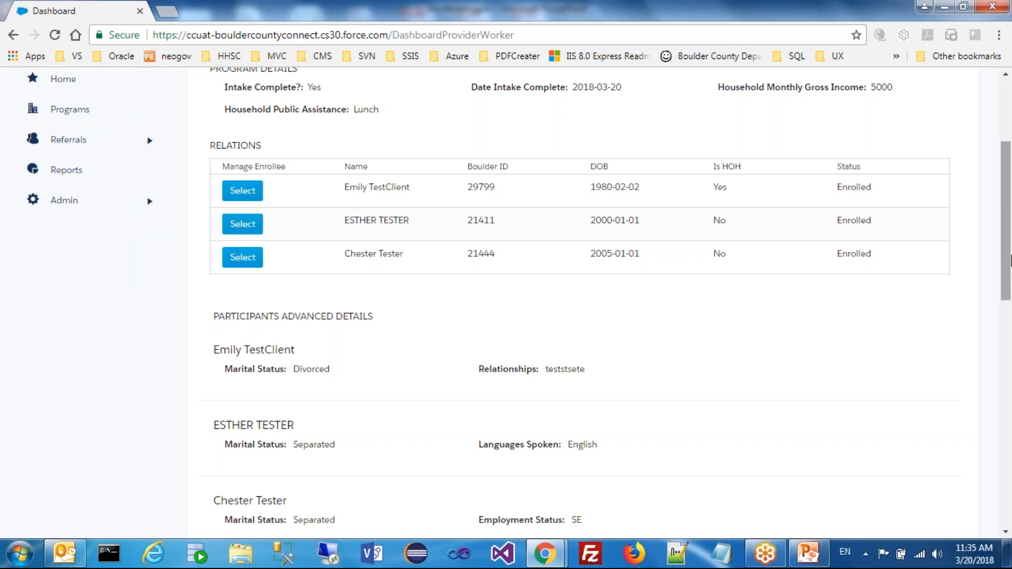
left_click_drag(1009, 258, 1009, 296)
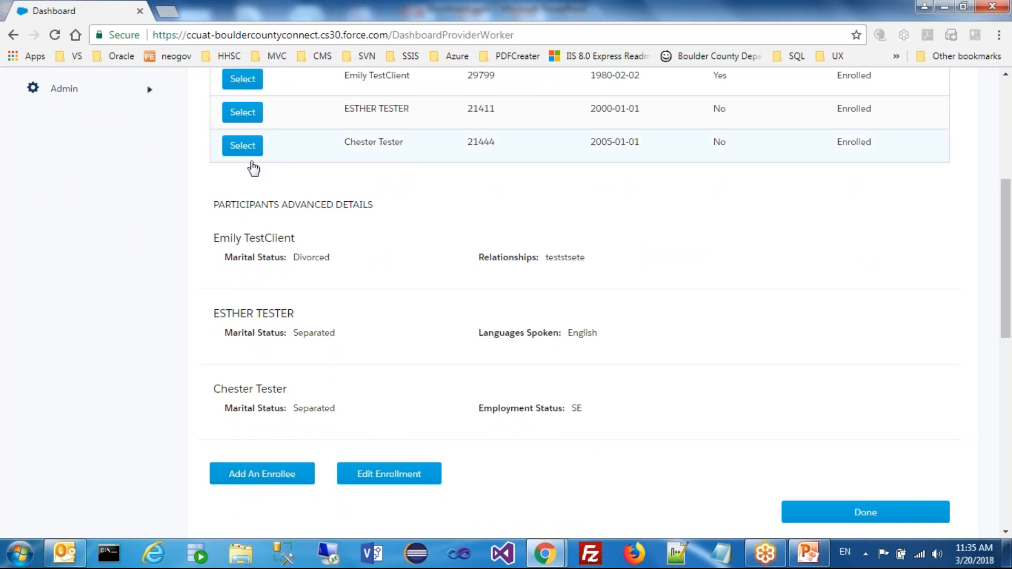
left_click(402, 474)
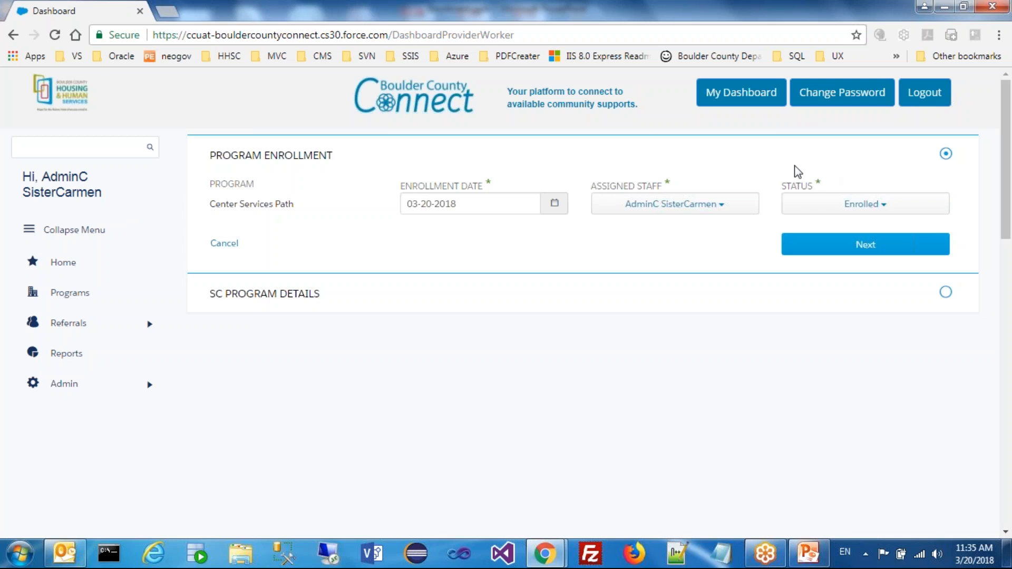
left_click(458, 207)
left_click(634, 159)
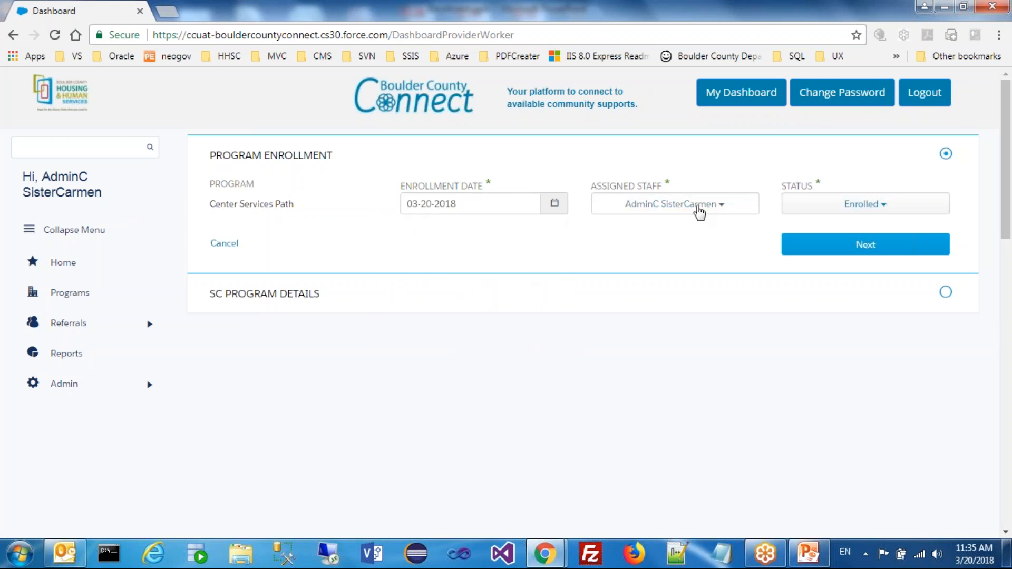
left_click(906, 205)
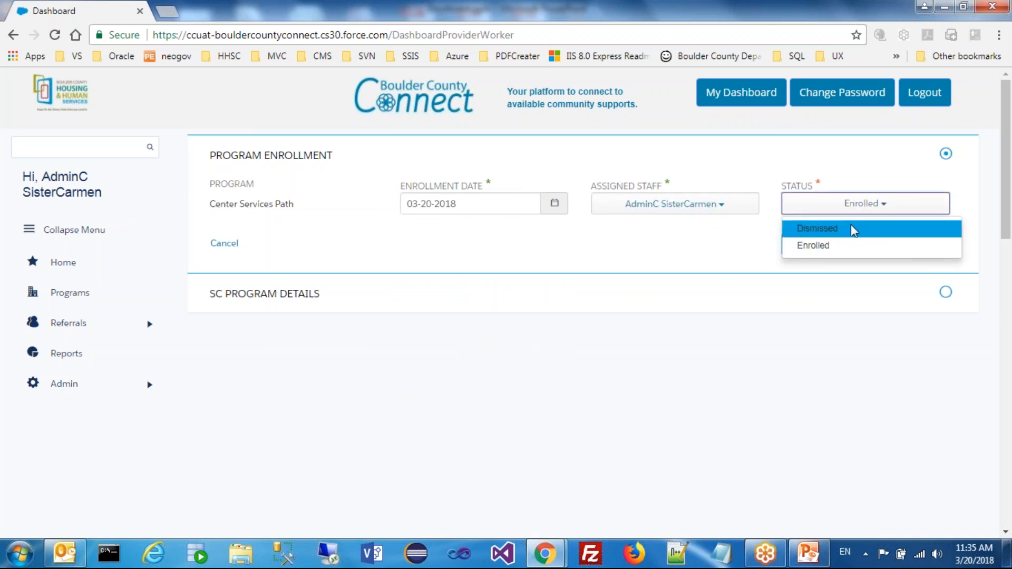
left_click(833, 230)
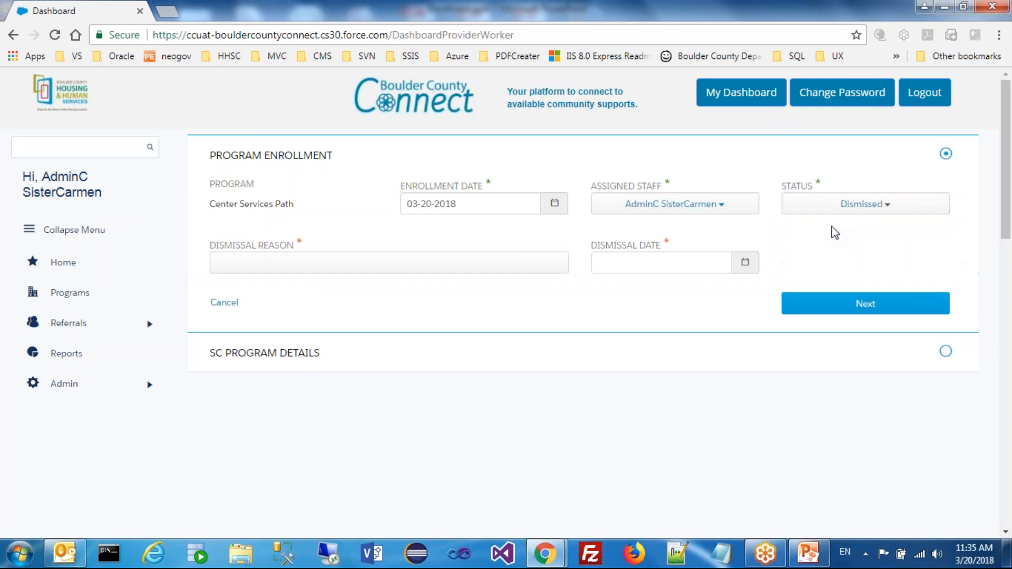
Set the dismissal reason to Other and the dismissal date to 03-21-2018, and submit the enrollment with its existing program details
left_click(406, 272)
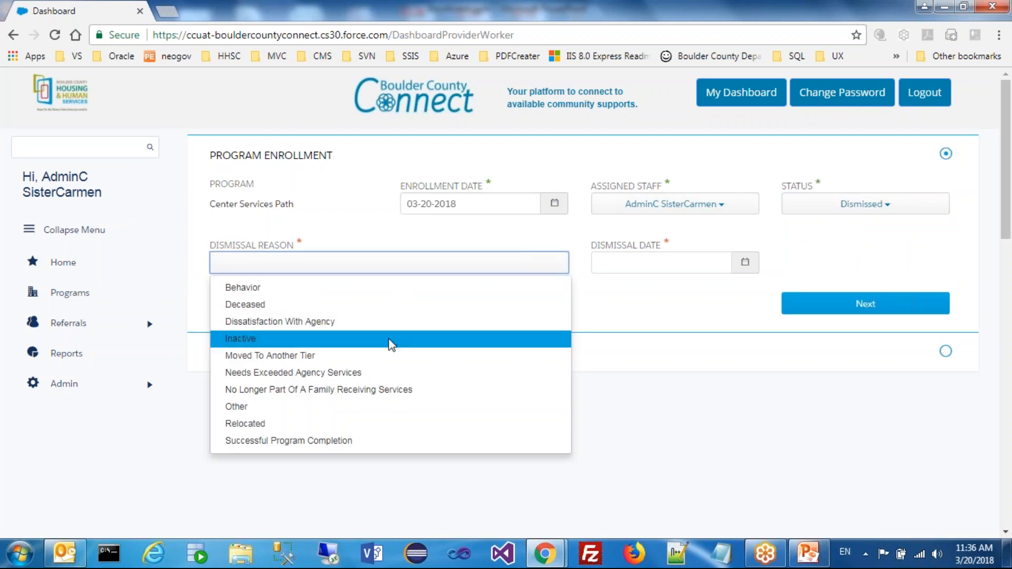
left_click(373, 415)
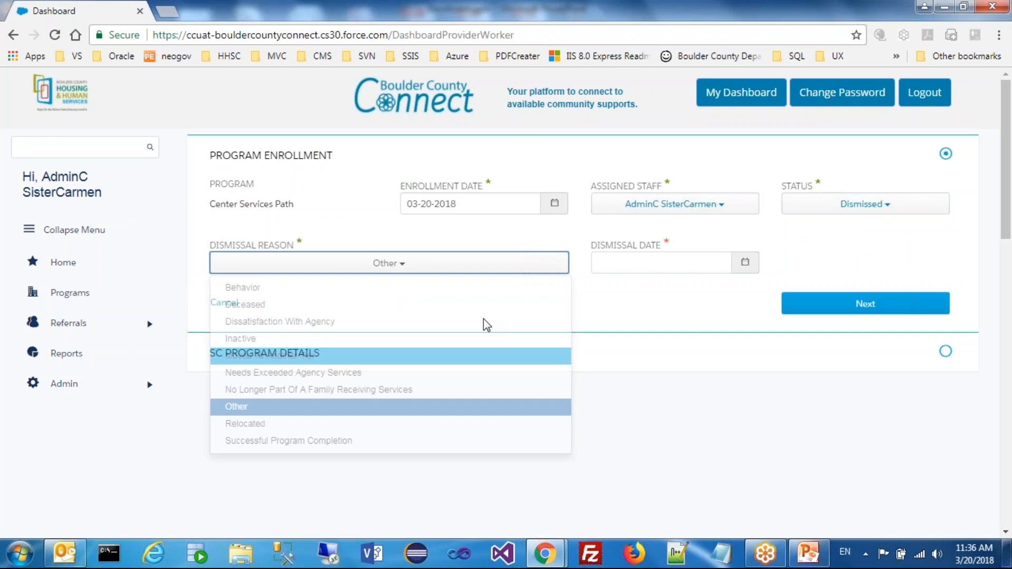
left_click(626, 265)
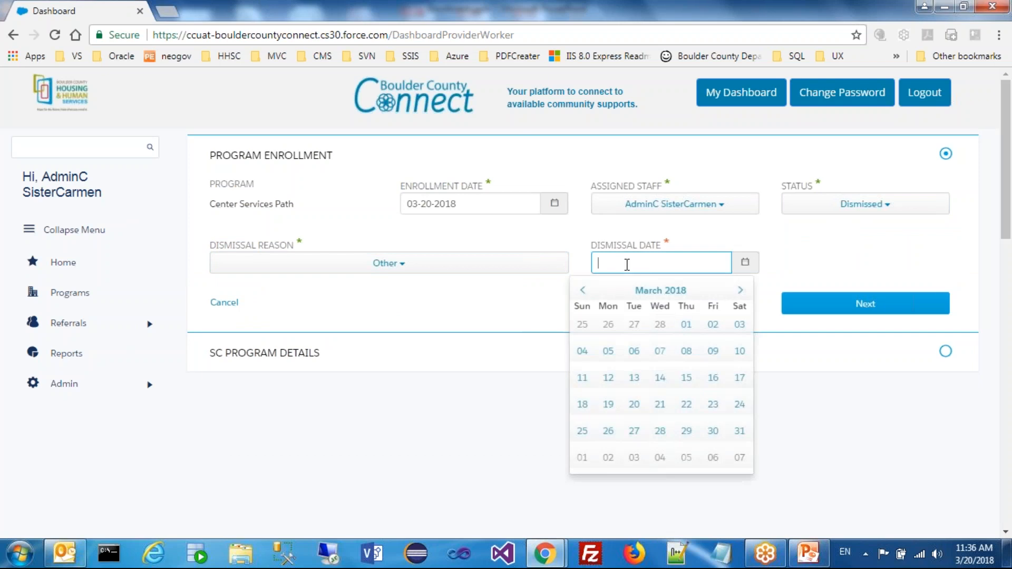
left_click(663, 410)
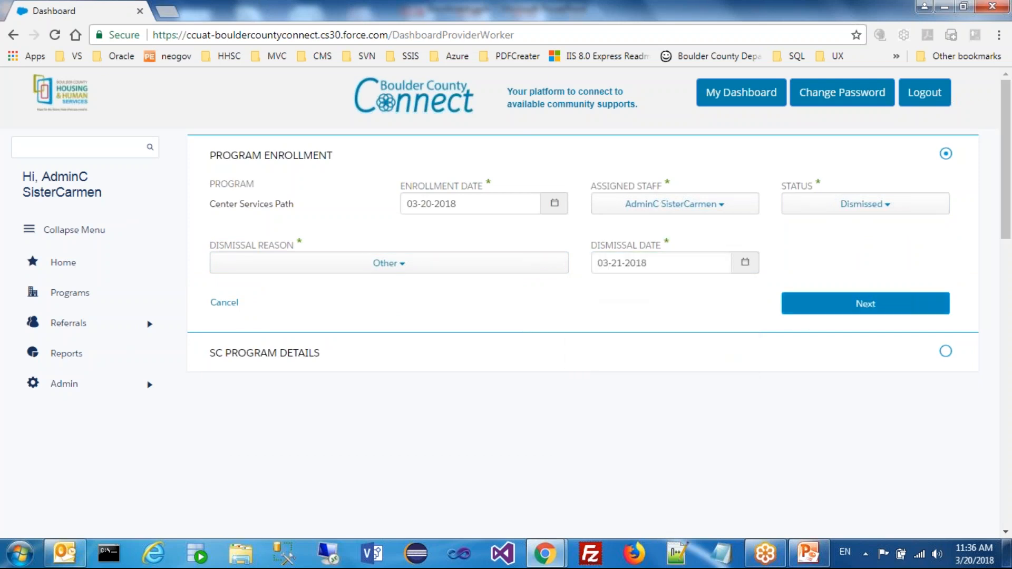
left_click(862, 306)
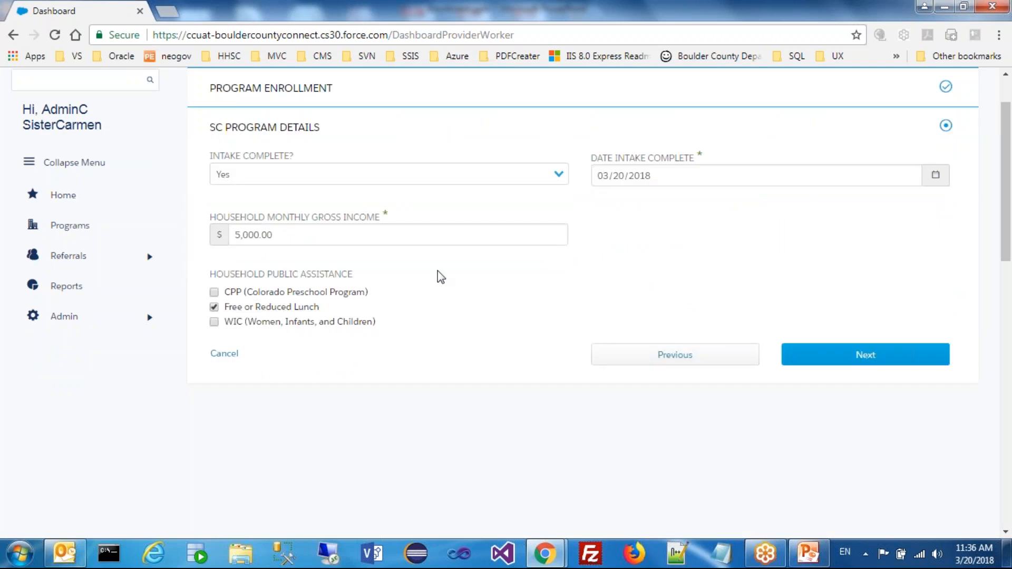
left_click(878, 356)
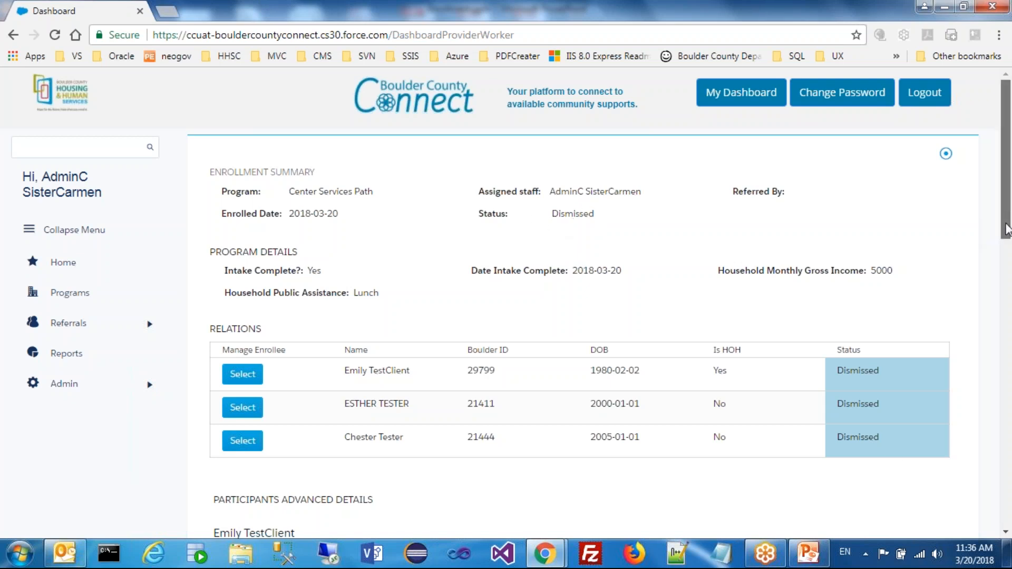
Review the household's enrollment summary and finish it to return to the client dashboard
left_click_drag(1007, 216, 984, 410)
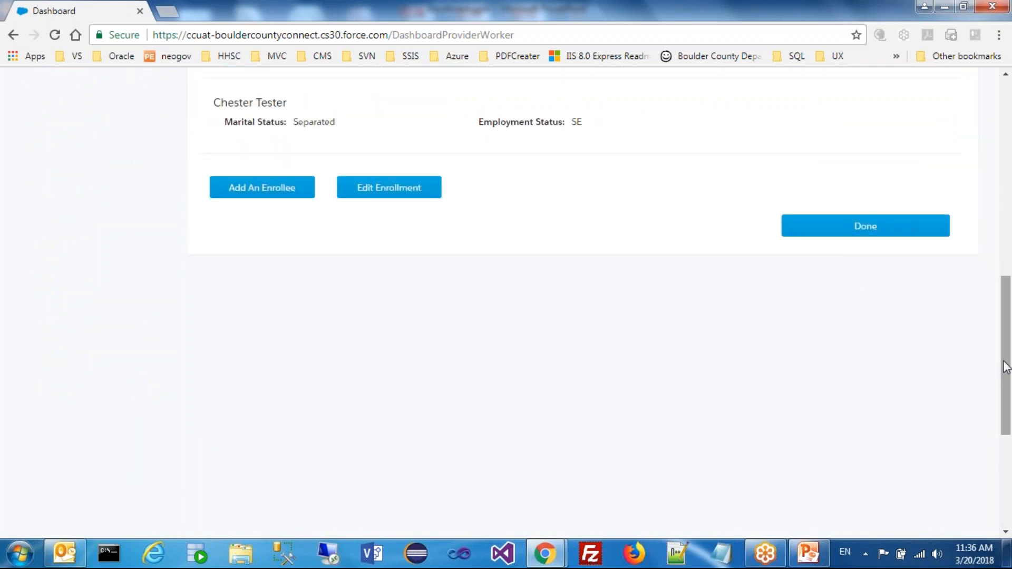
left_click_drag(1005, 364, 1006, 283)
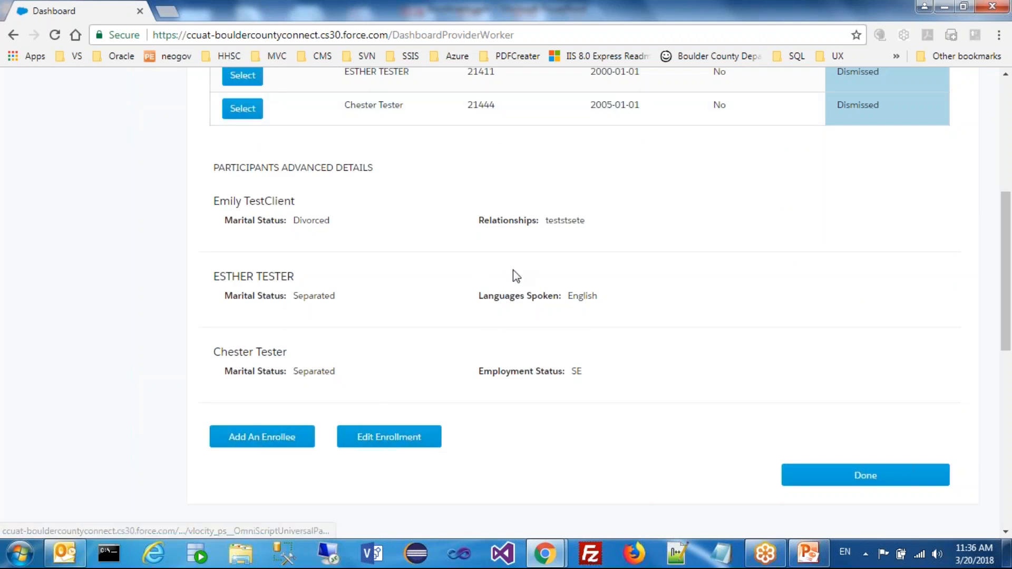
left_click_drag(1008, 322, 1009, 221)
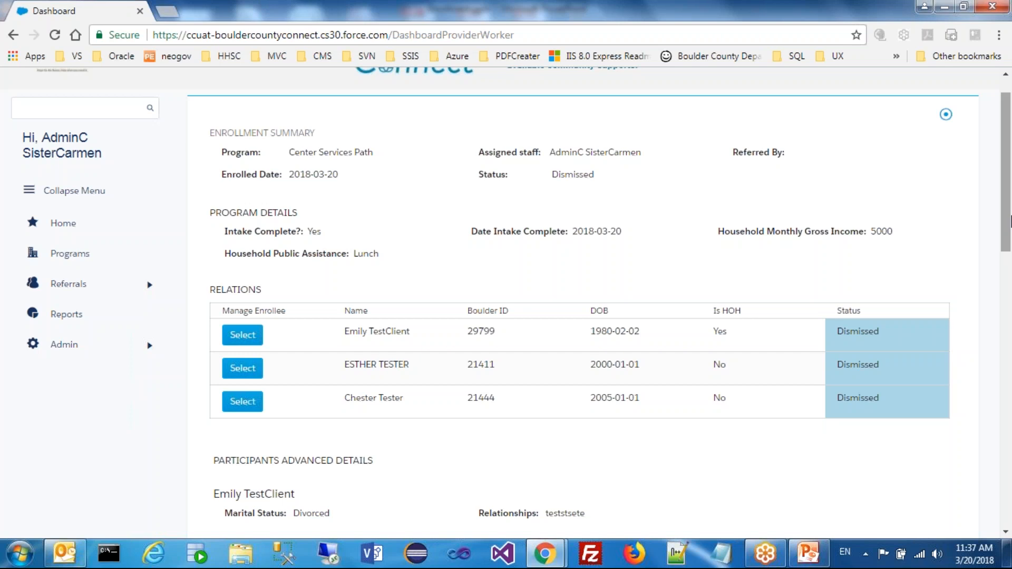
left_click_drag(1007, 248, 1008, 401)
left_click(872, 319)
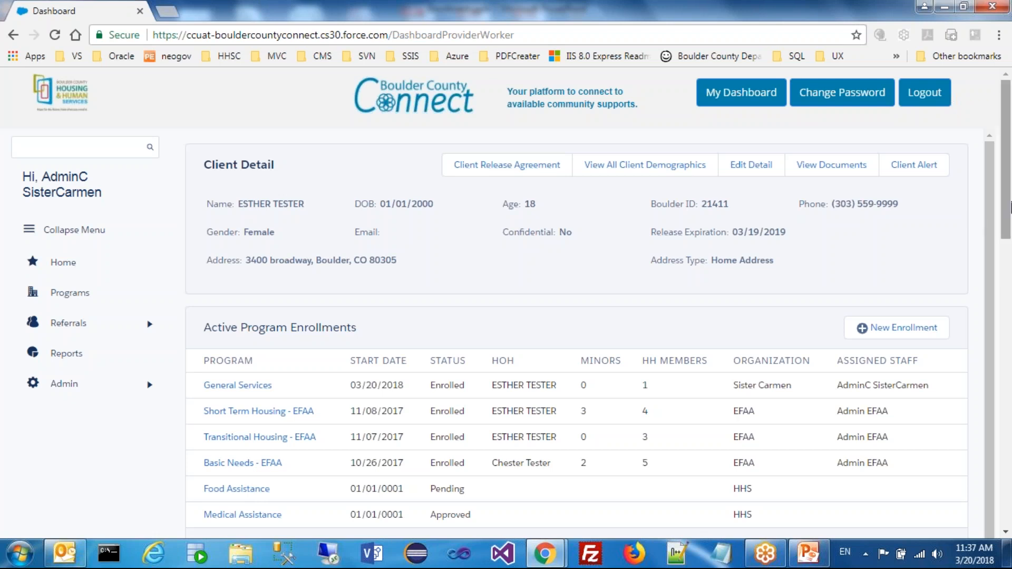
Expand the client's active program enrollments to the full list and examine the Center Services Path entry
left_click_drag(1008, 191, 1008, 204)
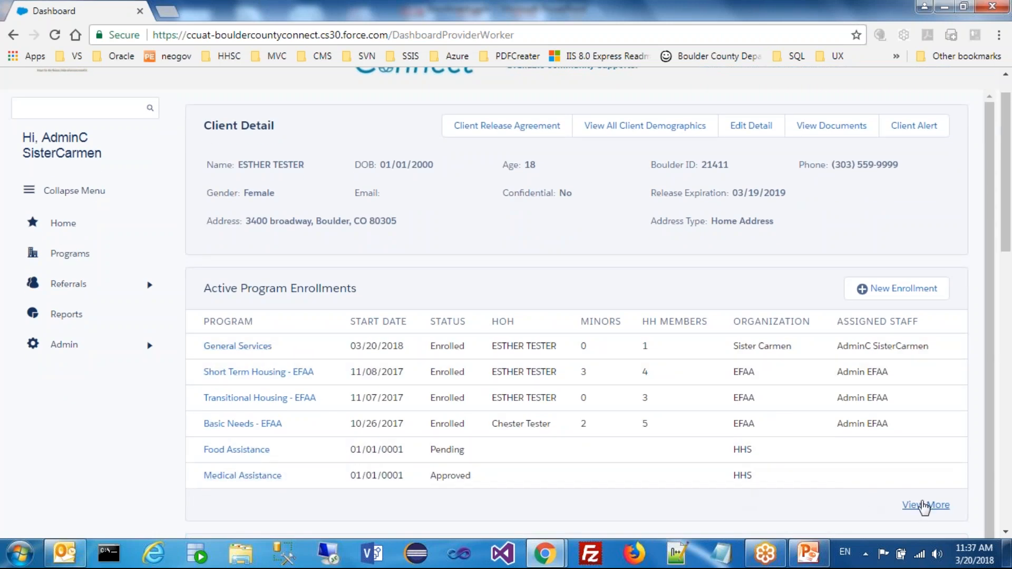
left_click(925, 505)
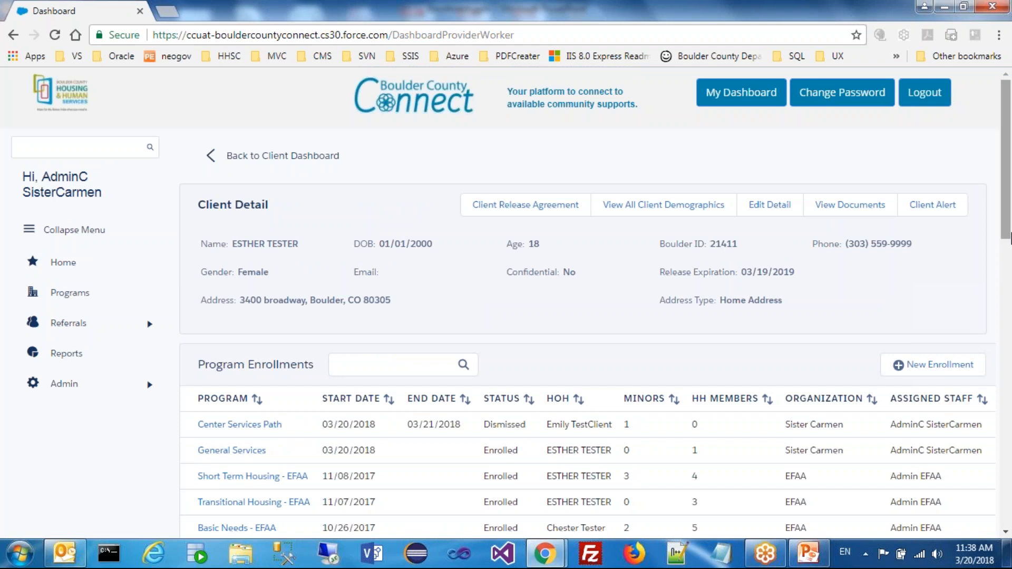
scroll(1008, 254, "down", 1)
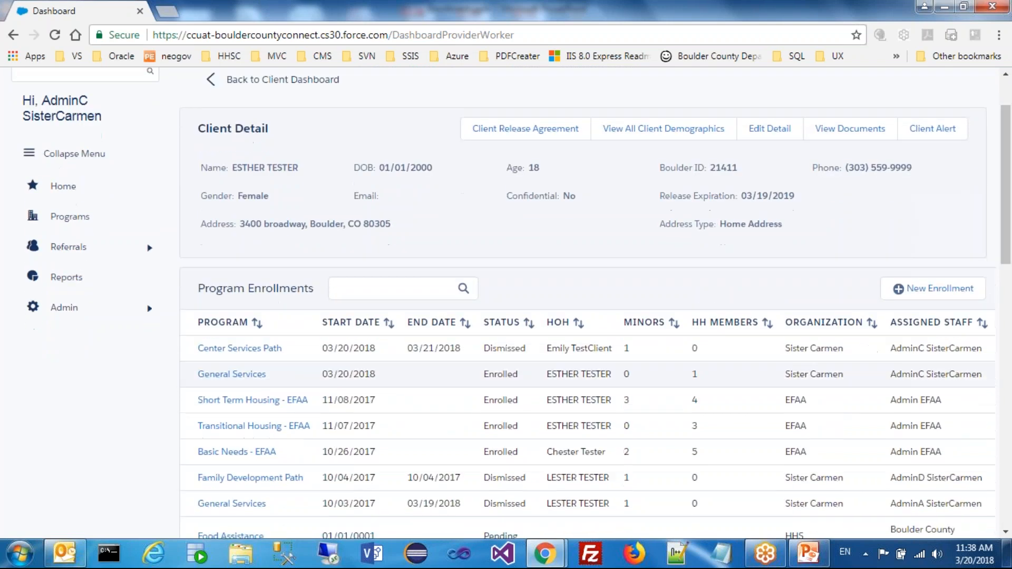